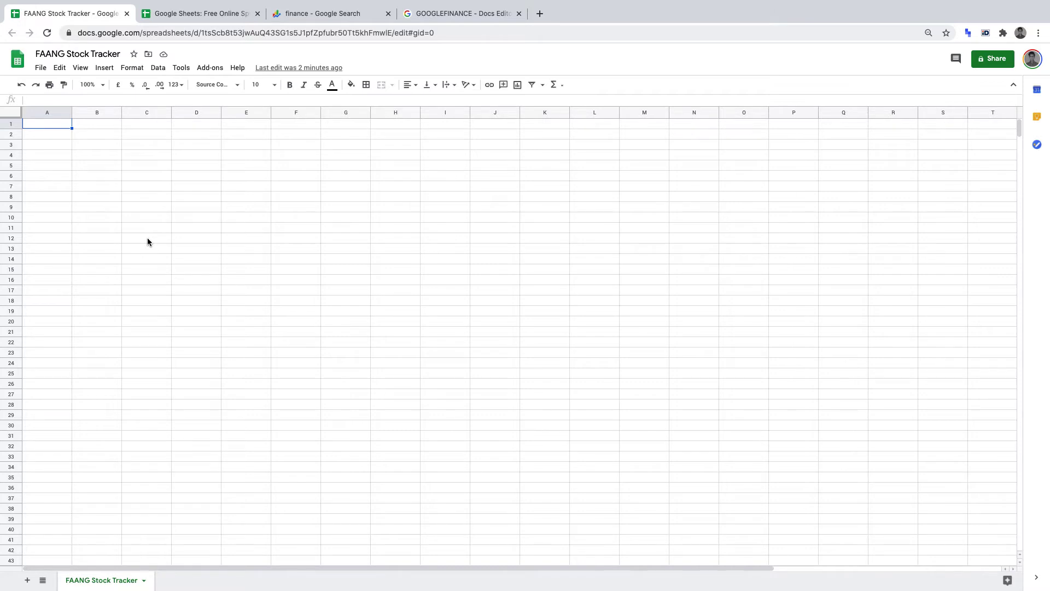
Look over the Google Sheets introduction page and the GOOGLEFINANCE help article, and return to the FAANG Stock Tracker spreadsheet
click(169, 15)
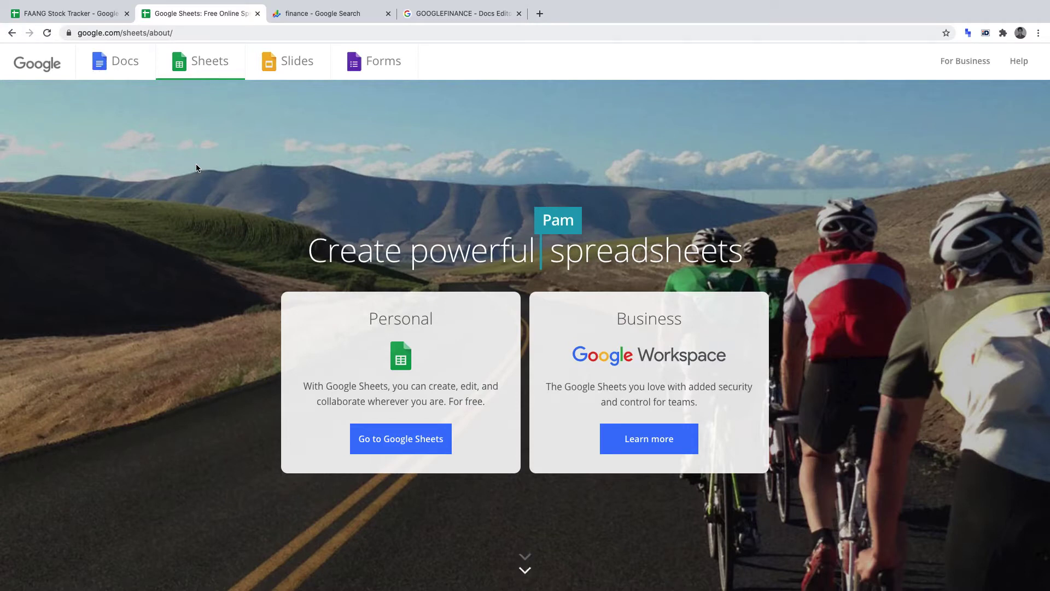
click(448, 13)
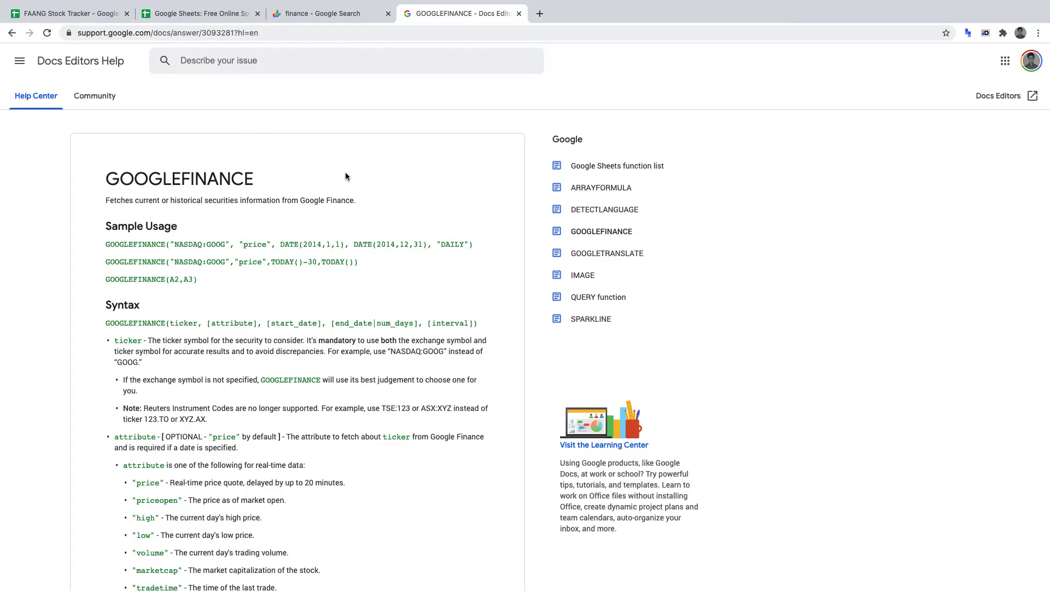
click(74, 13)
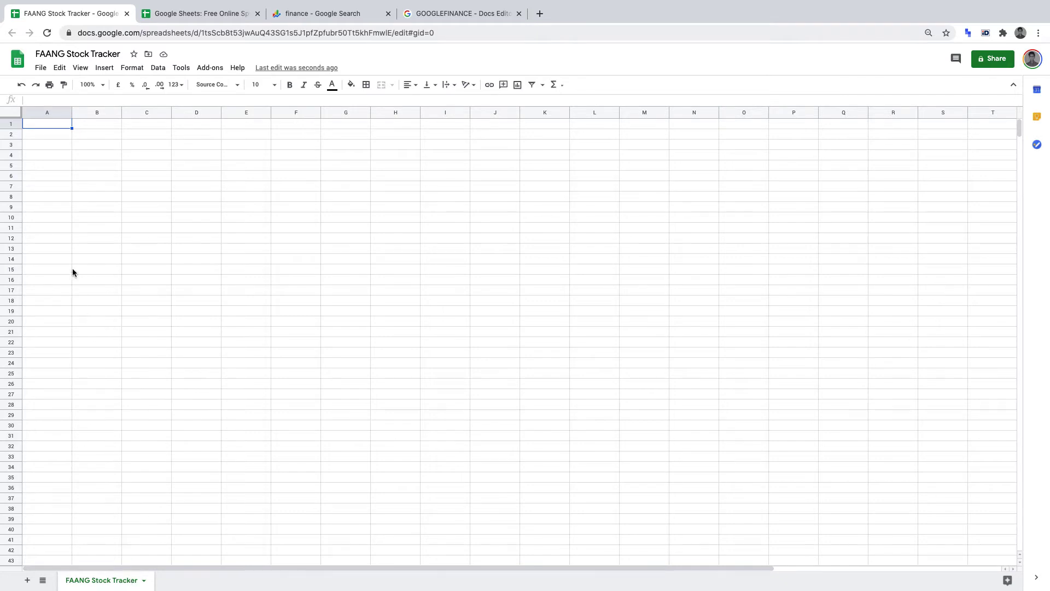
Enter the headers NAME, PRICE (USD) and 52 WEEK HIGH (USD) in cells A1 to C1
text(NAME)
key(Tab)
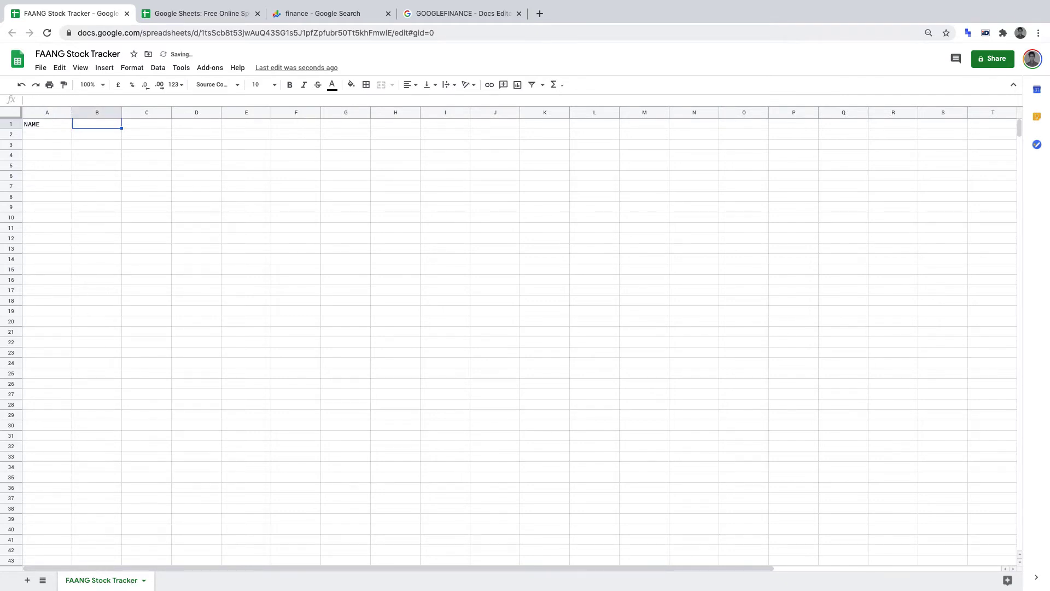
text(PRICE ()
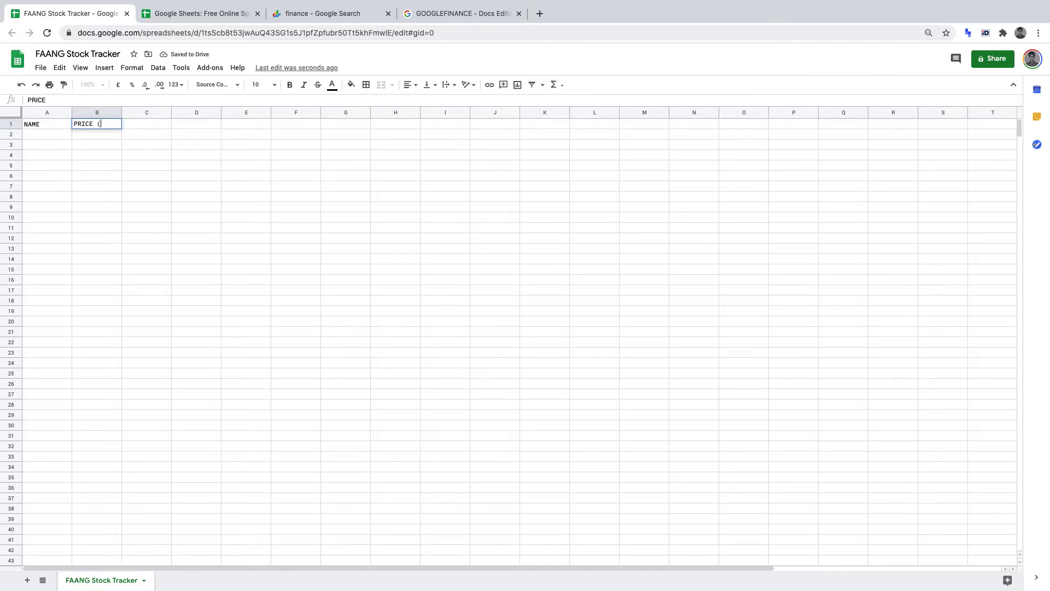
text(USD))
key(Tab)
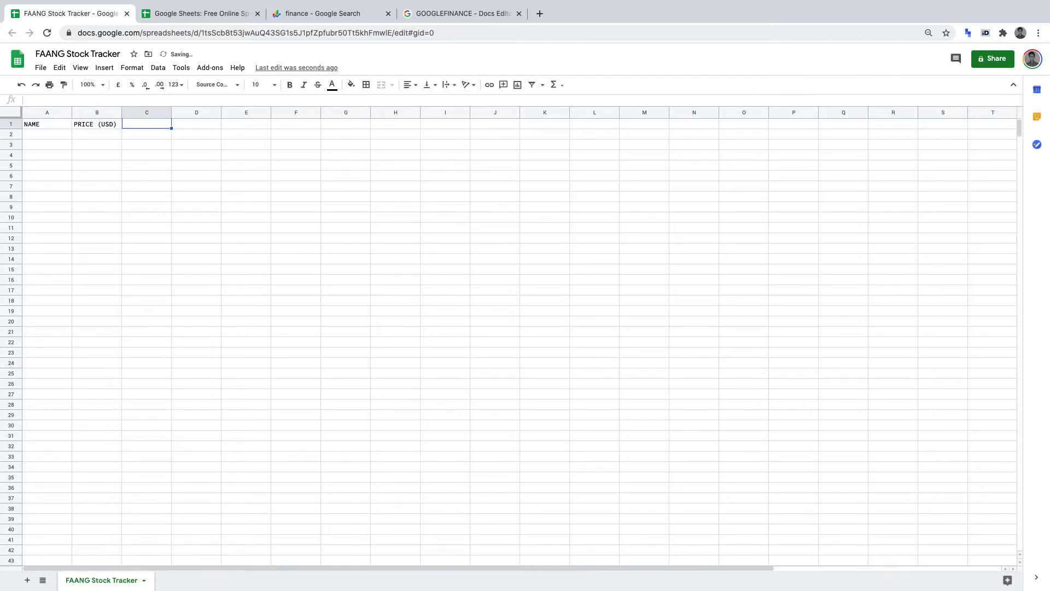
text(52 WEEK )
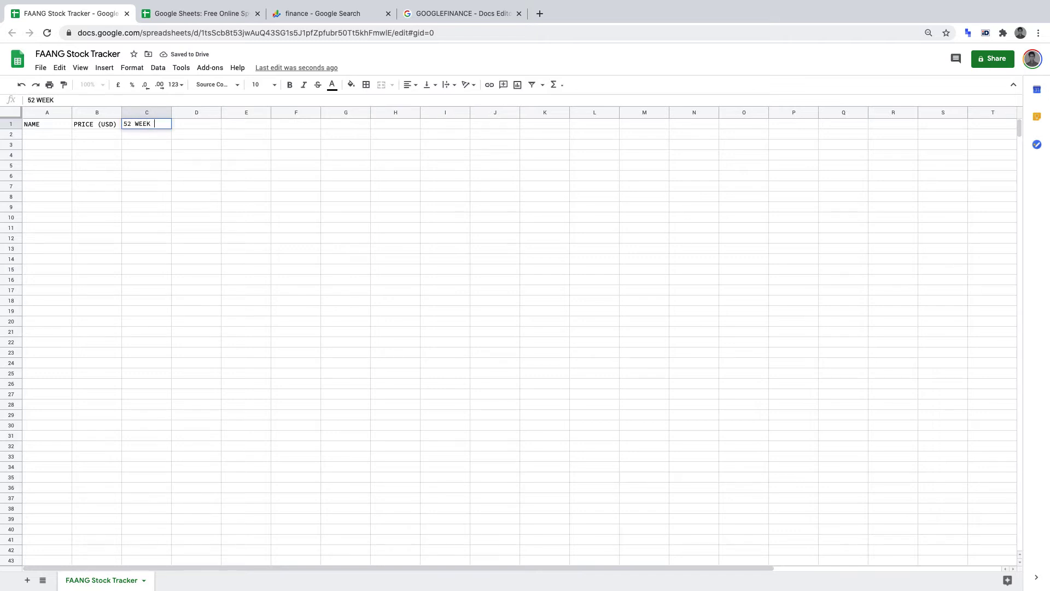
text(HIGH ()
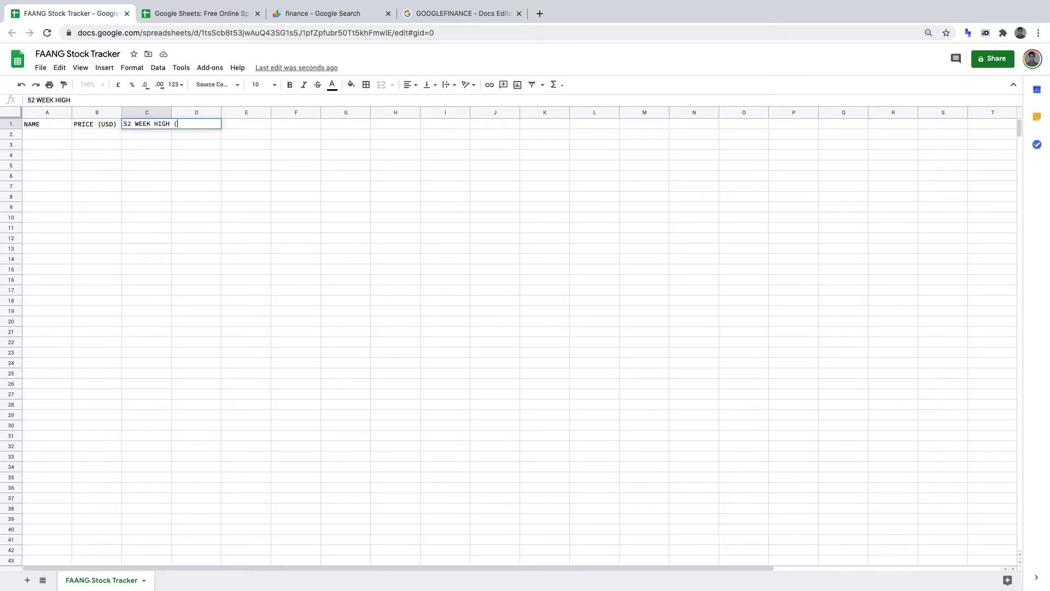
text(USD))
key(Tab)
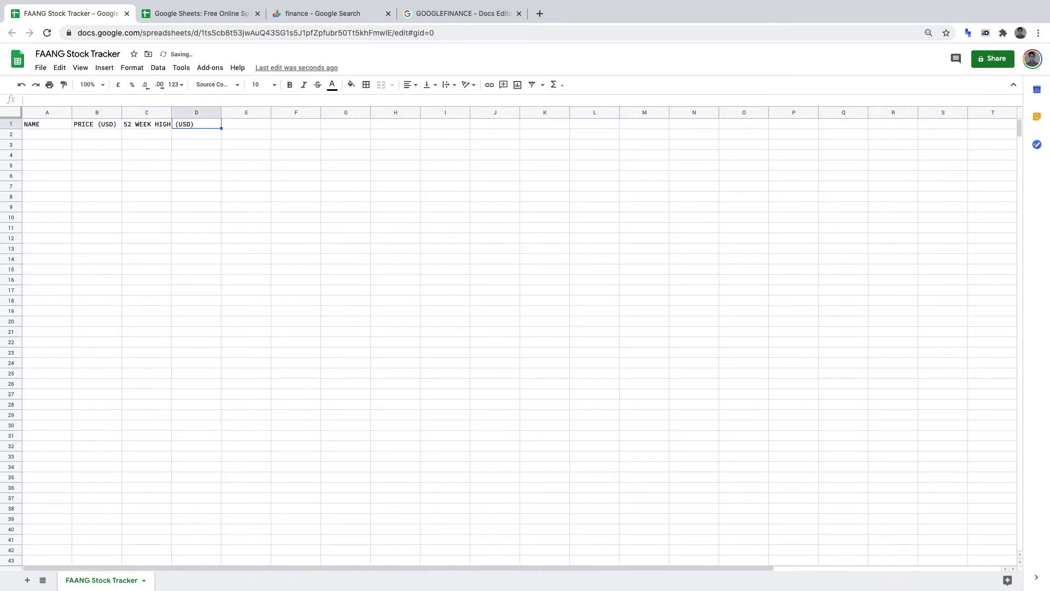
Enter the headers 52 WEEK LOW (USD), PE RATIO, BUY and SELL in cells D1 to G1
text(52 WEEK L)
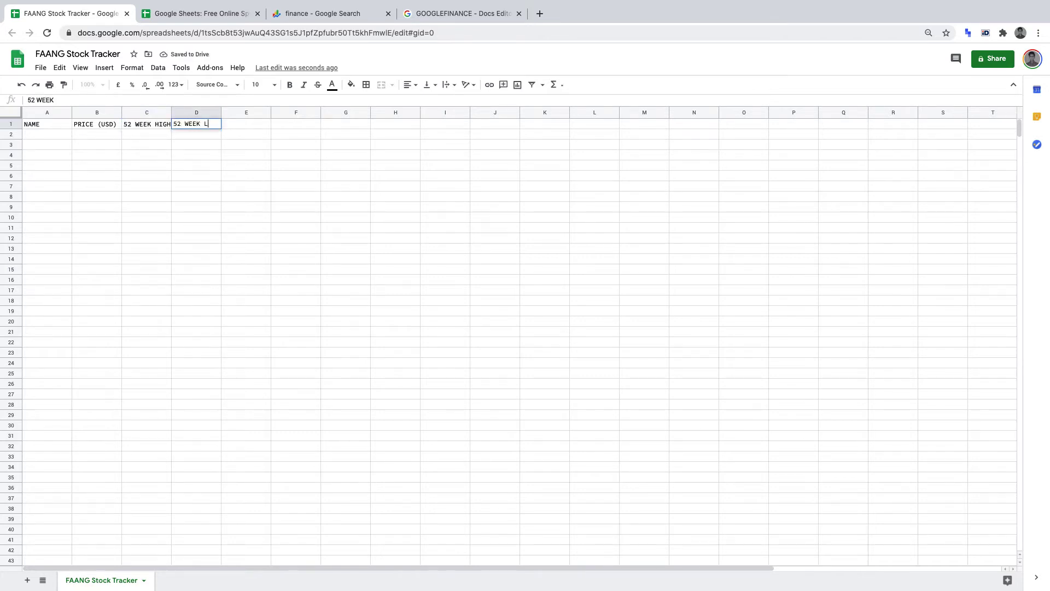
text(OW (USD)
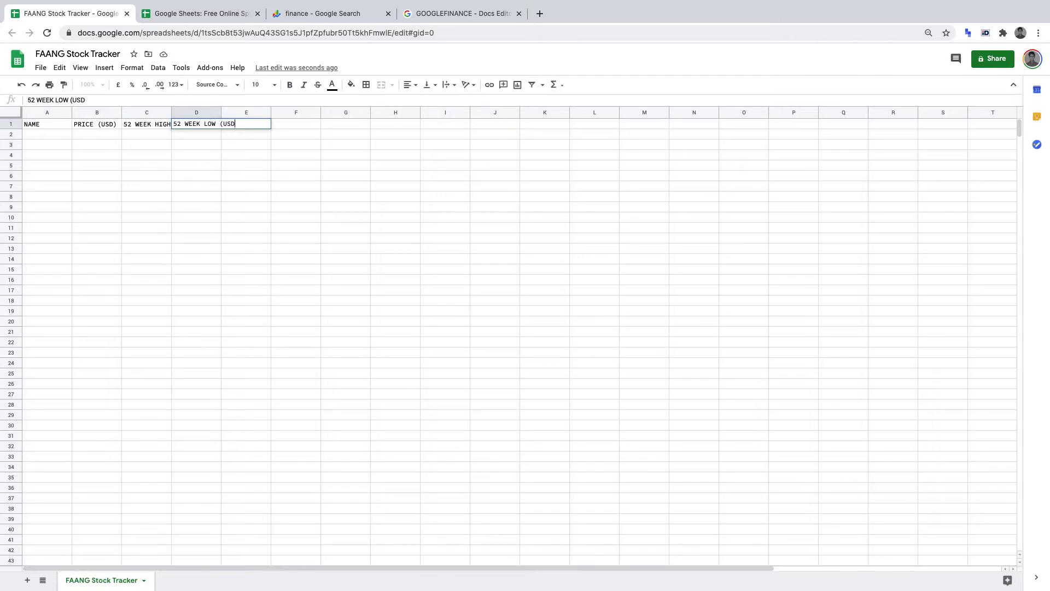
text())
key(Tab)
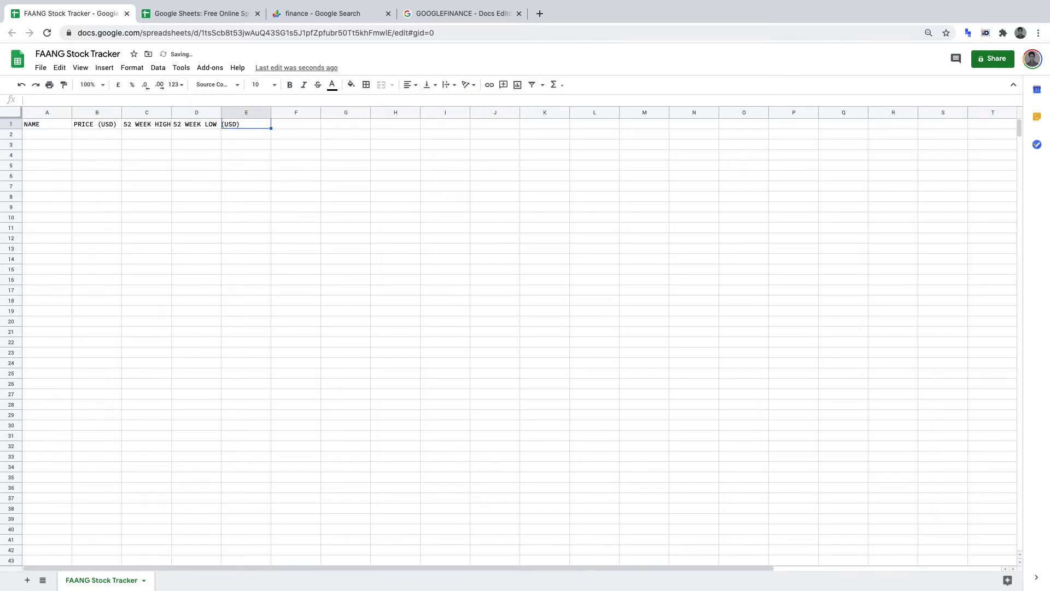
text(PE RATIO)
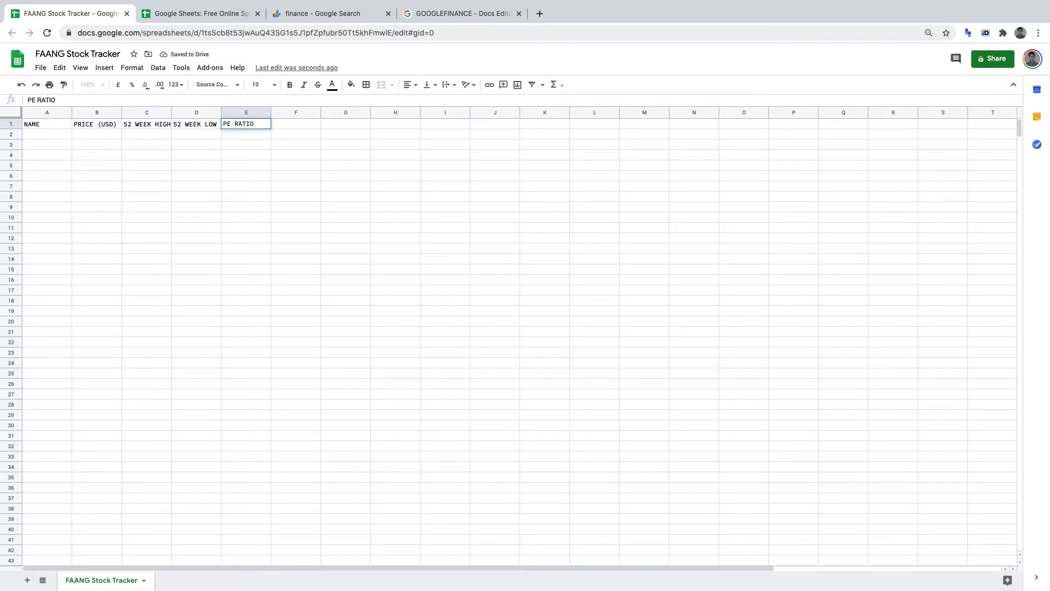
key(Tab)
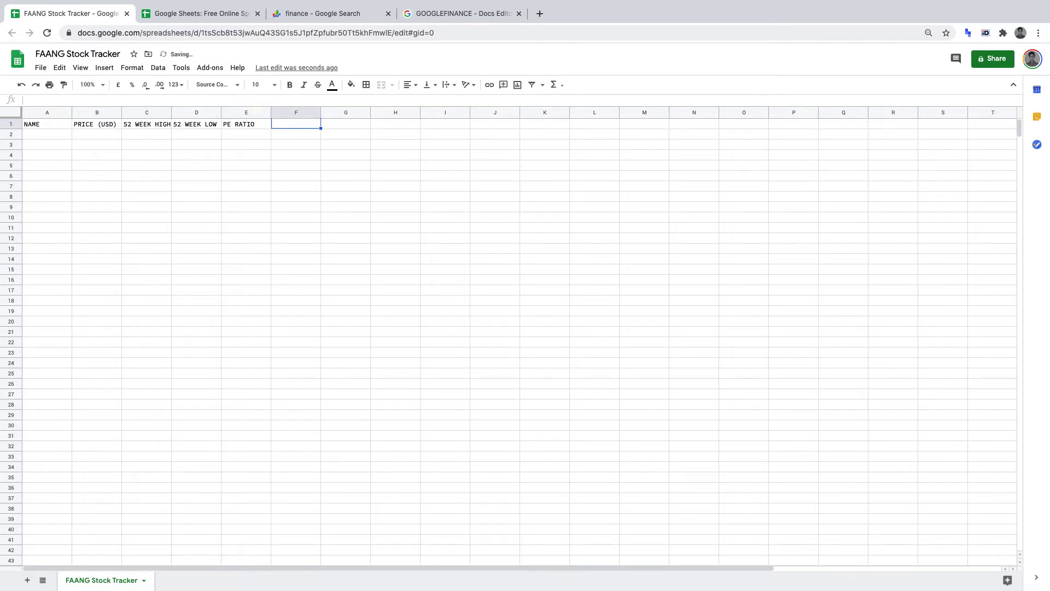
text(BUY)
key(Tab)
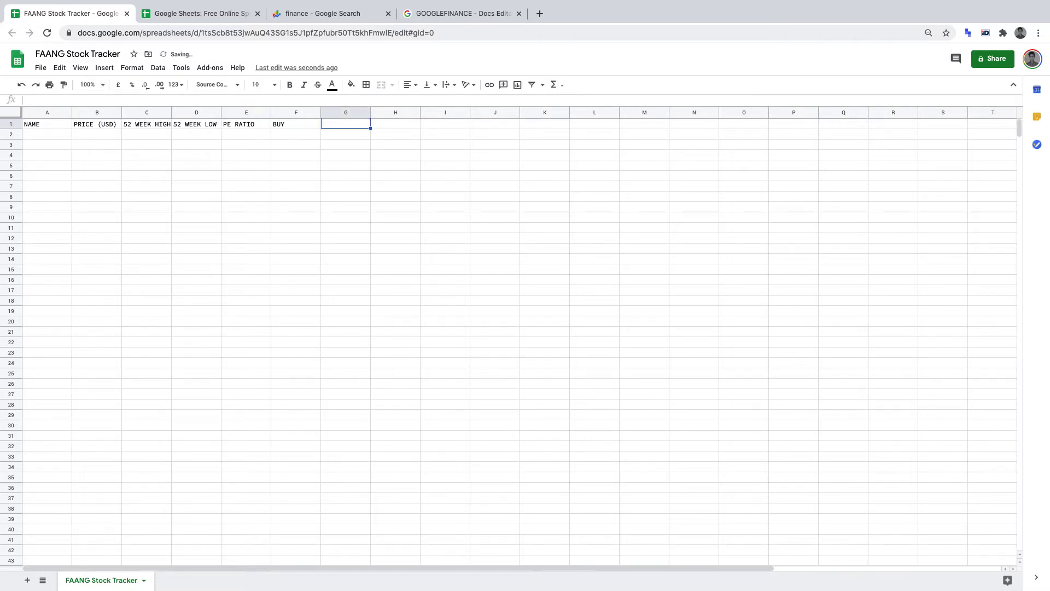
text(SELL)
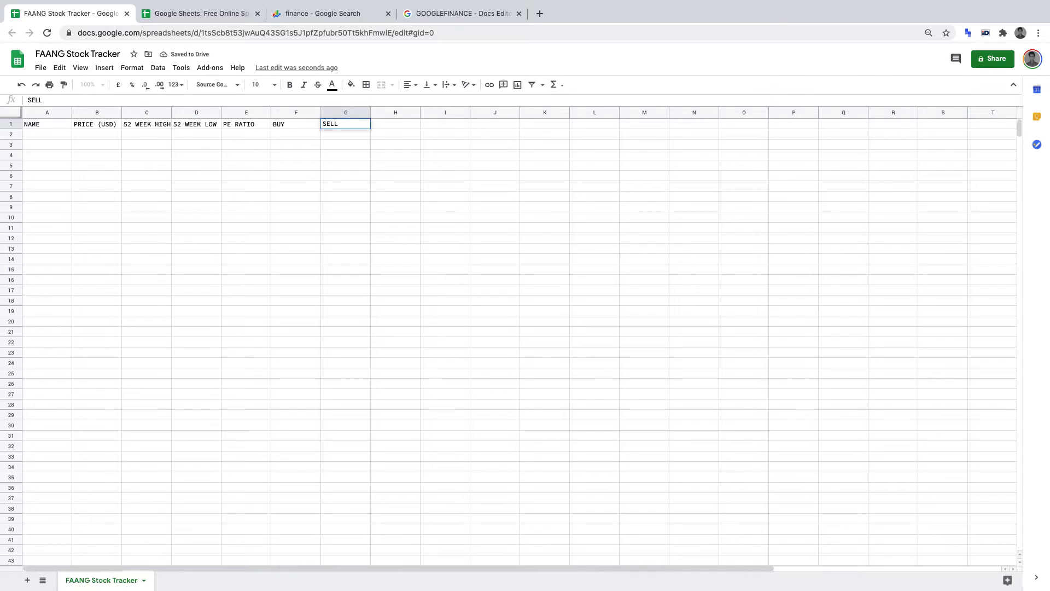
key(Return)
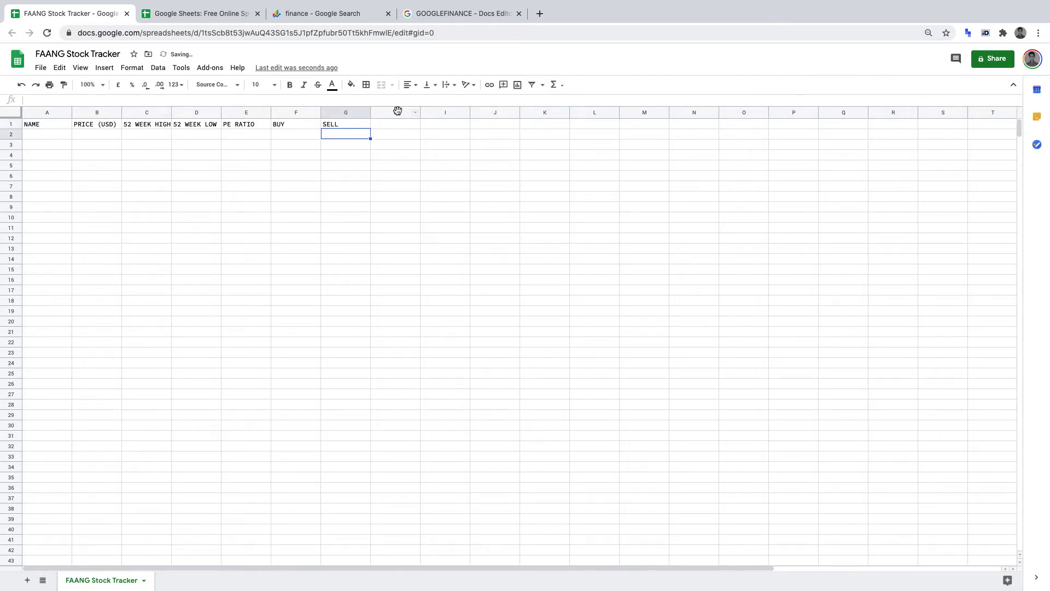
Delete the unused columns H to Z from the sheet
drag(396, 112, 595, 113)
drag(771, 113, 943, 112)
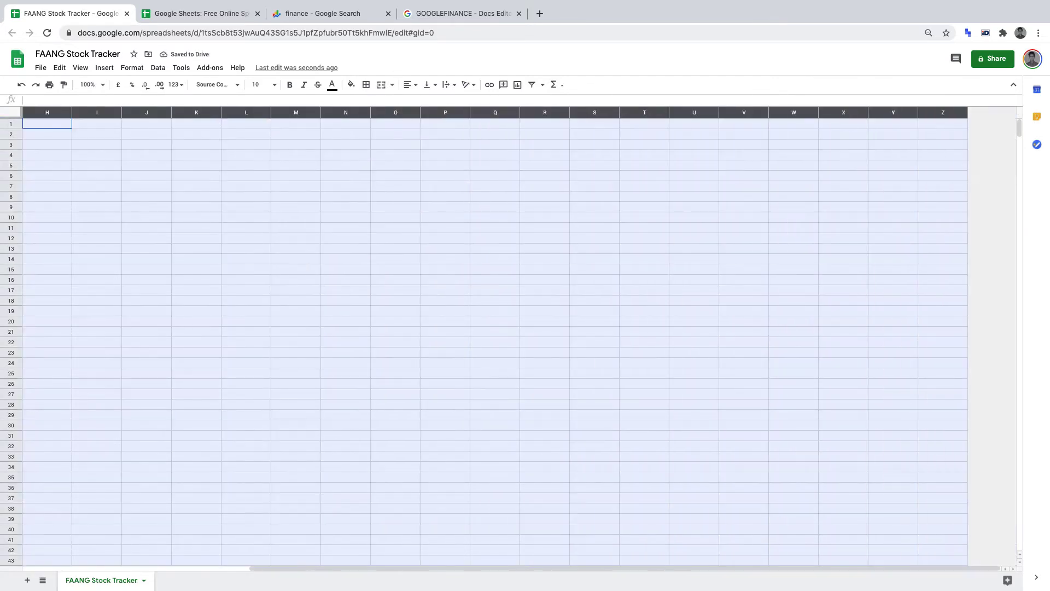
right_click(660, 204)
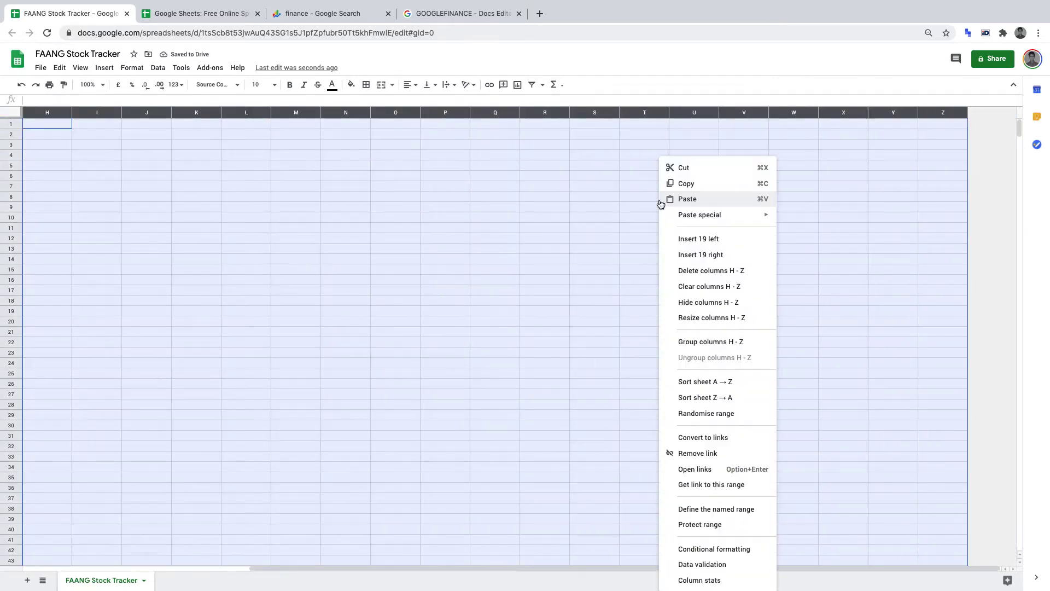
click(713, 271)
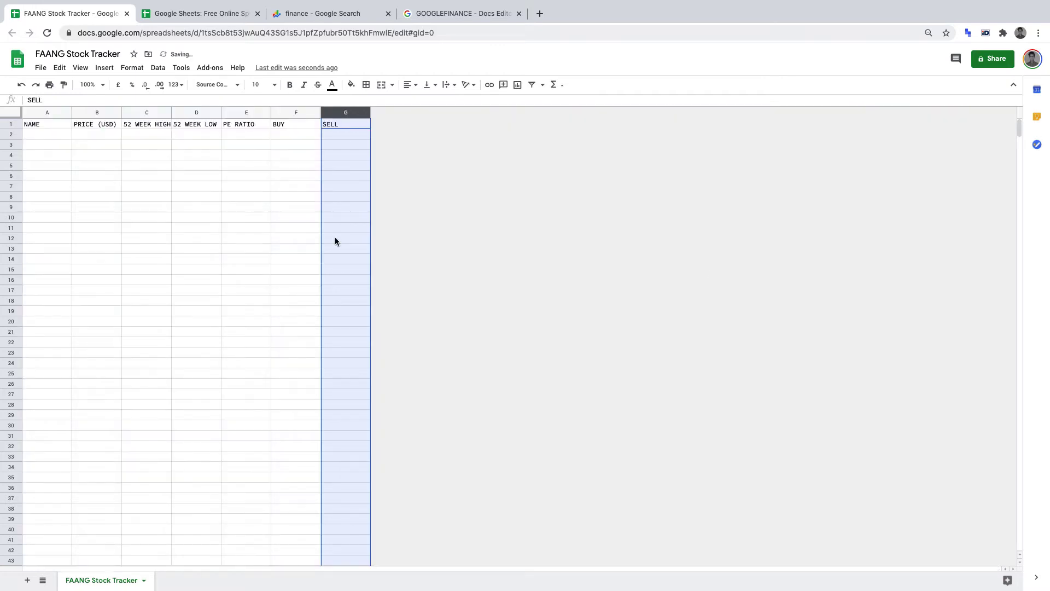
Fit the widths of columns A to G to their header text
double_click(71, 112)
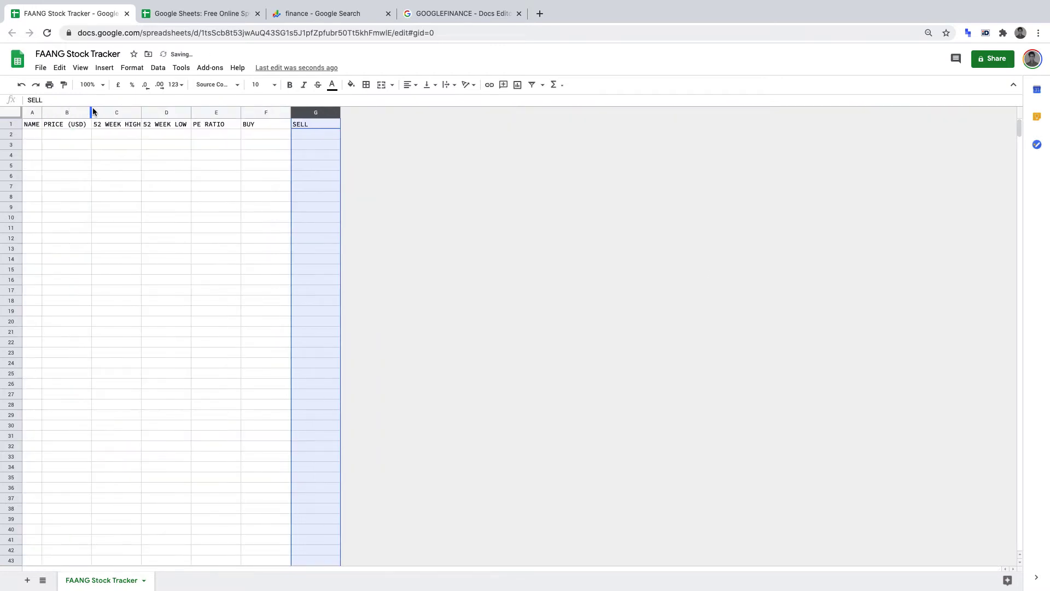
double_click(92, 111)
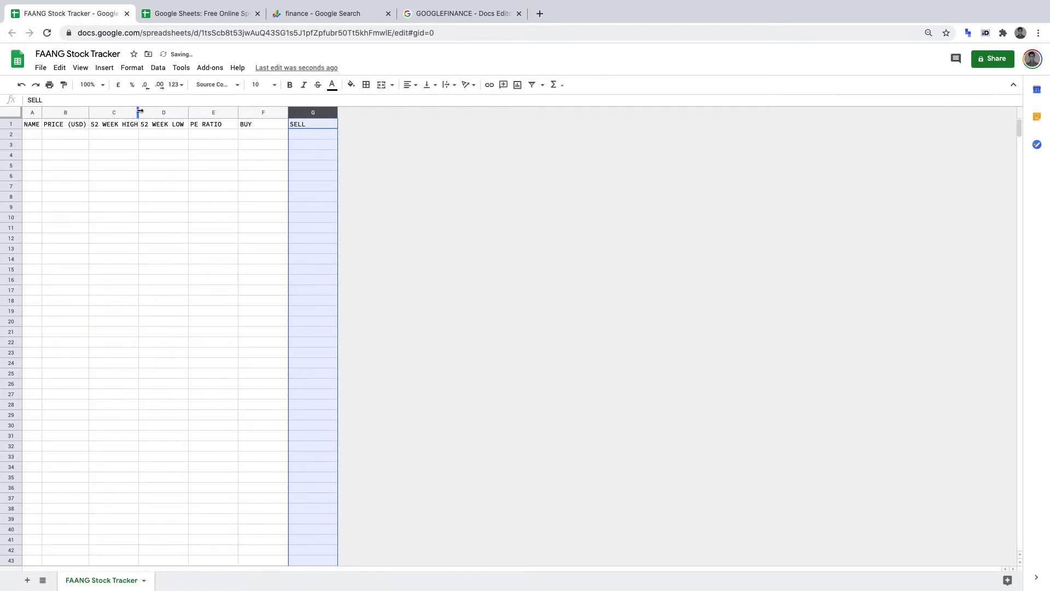
double_click(138, 111)
double_click(213, 111)
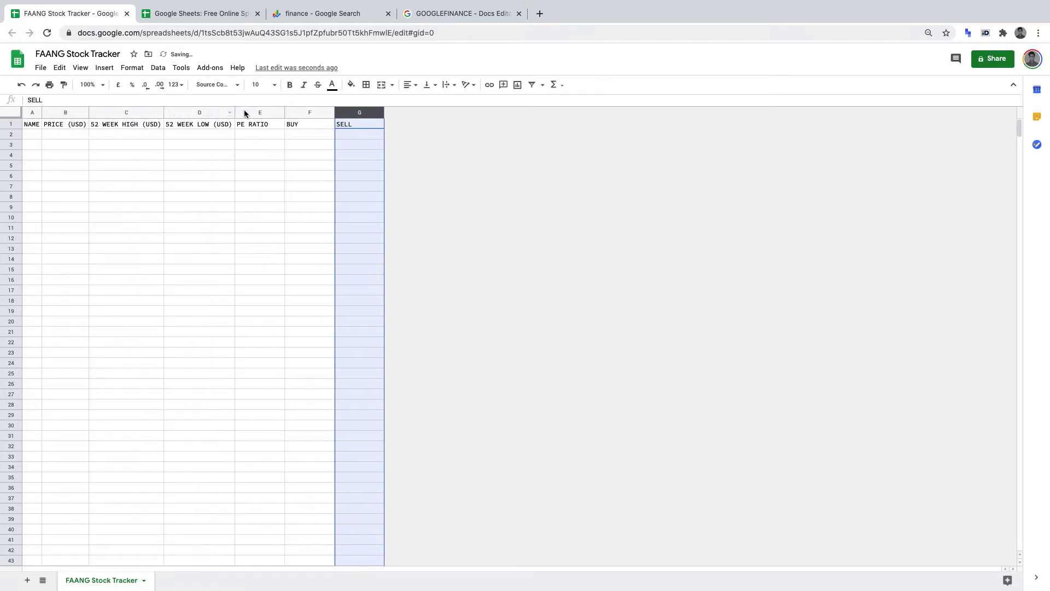
double_click(285, 112)
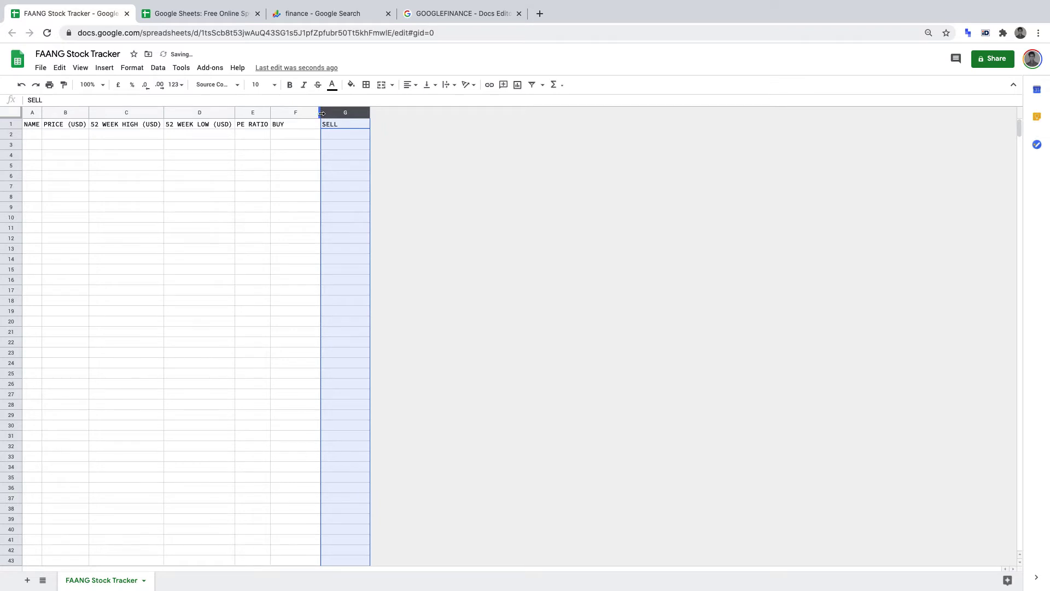
double_click(320, 112)
double_click(336, 112)
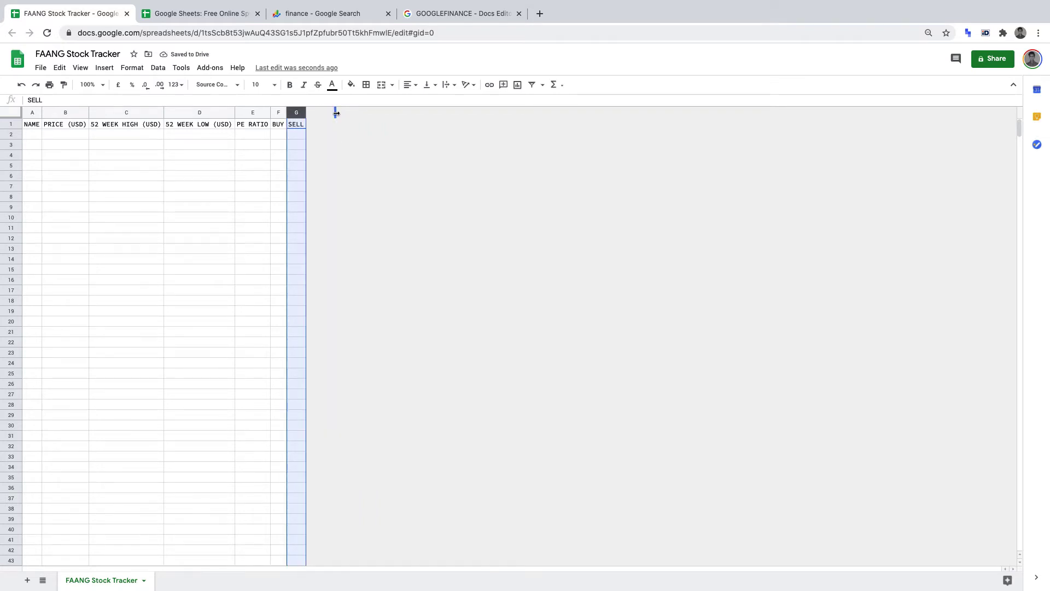
Make the header row bold and centre-align all cells in the sheet horizontally
click(17, 122)
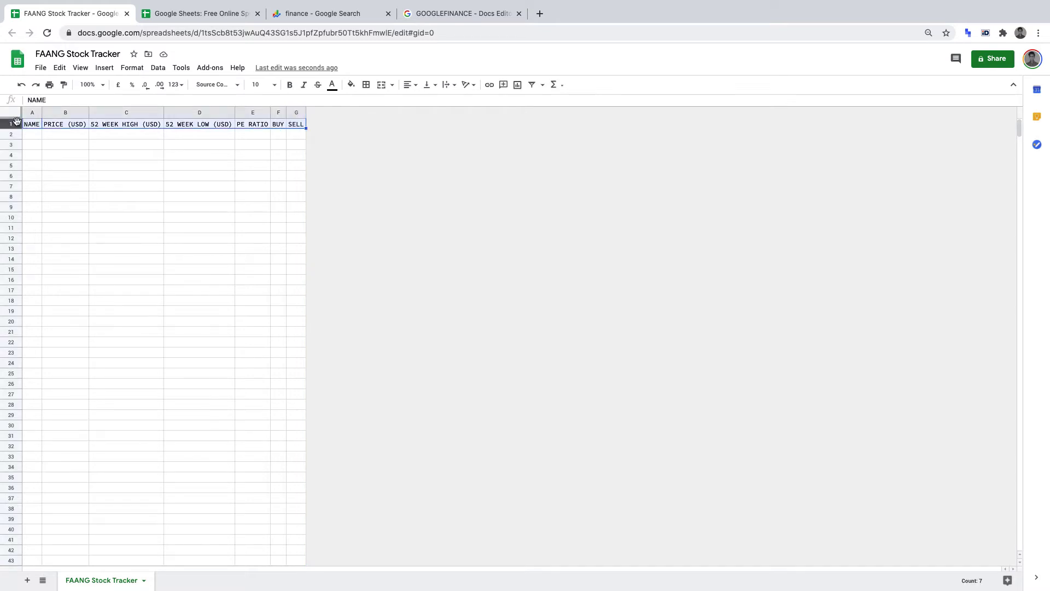
key(ctrl+b)
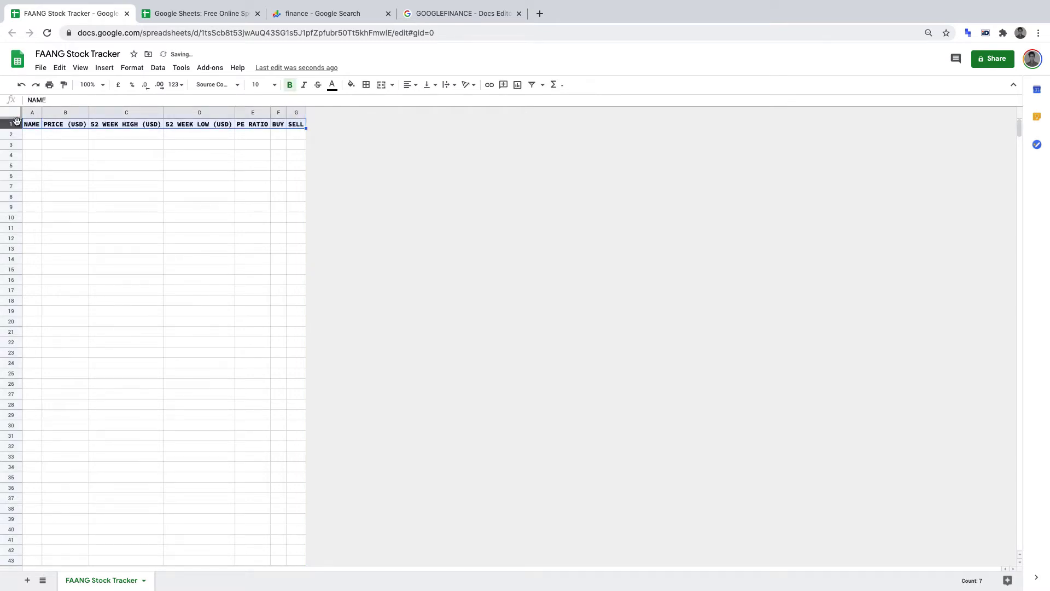
click(15, 114)
click(414, 84)
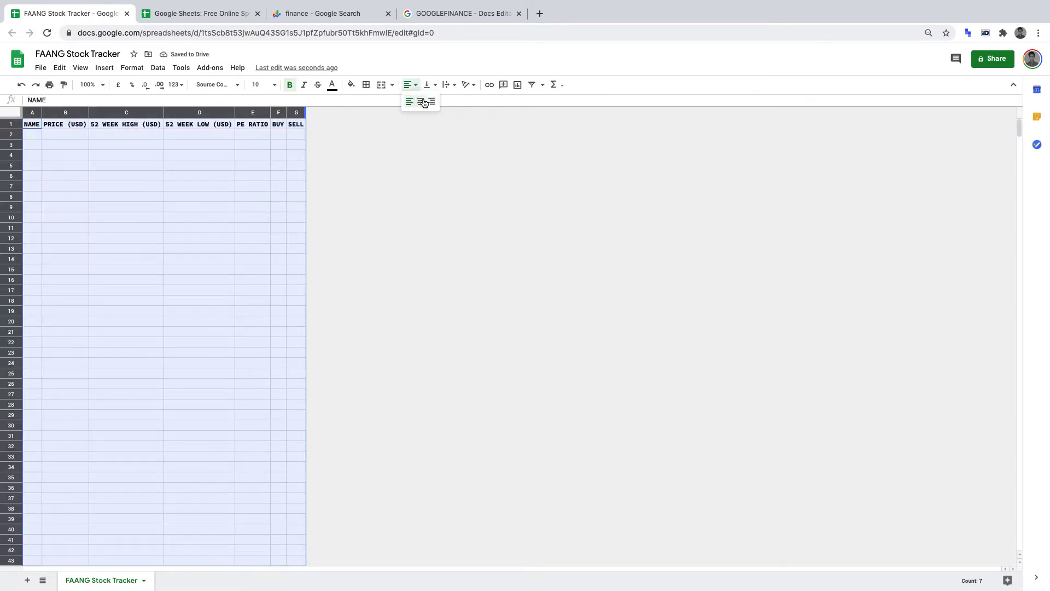
click(424, 102)
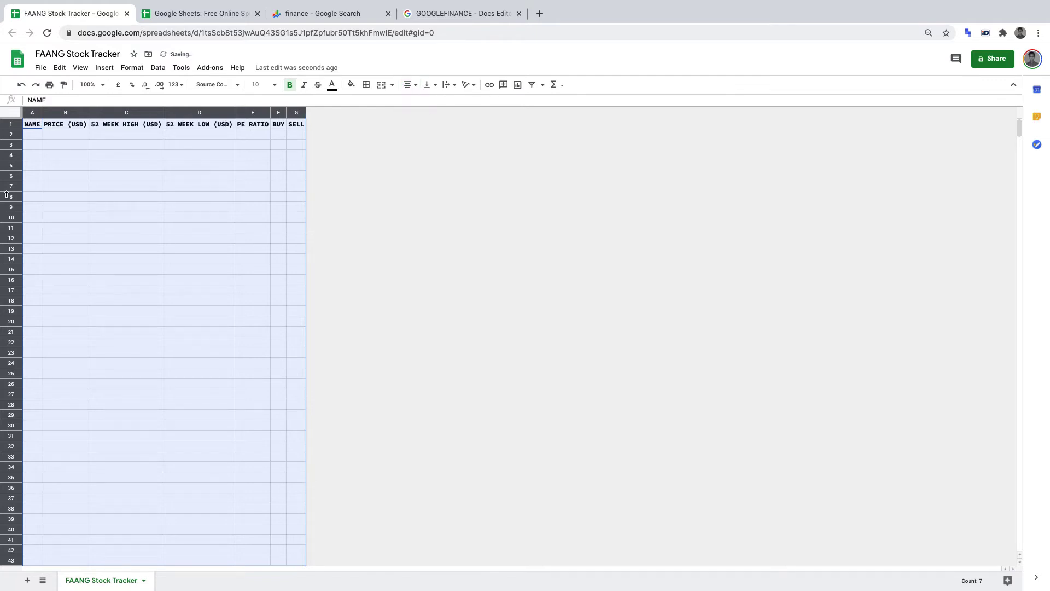
Freeze the header row and fill it with the lightest grey
click(11, 124)
click(80, 68)
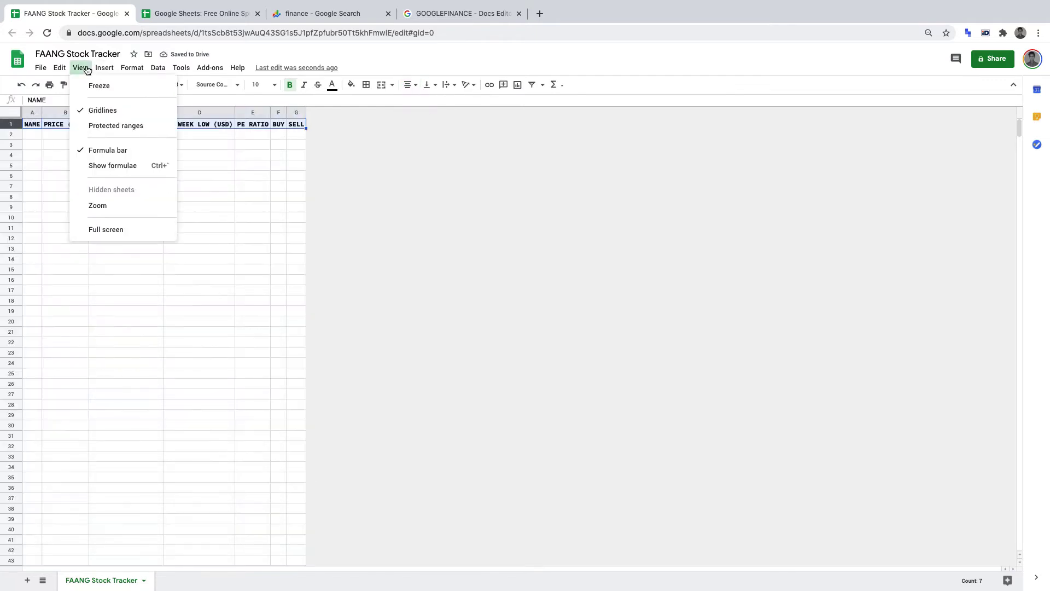
mouse_move(100, 86)
click(205, 103)
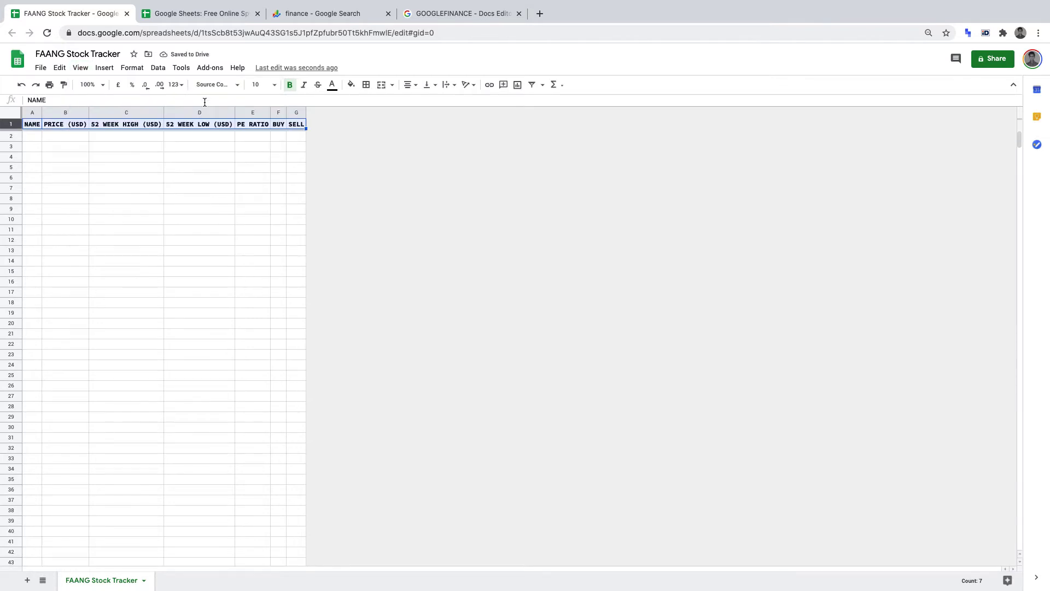
click(351, 84)
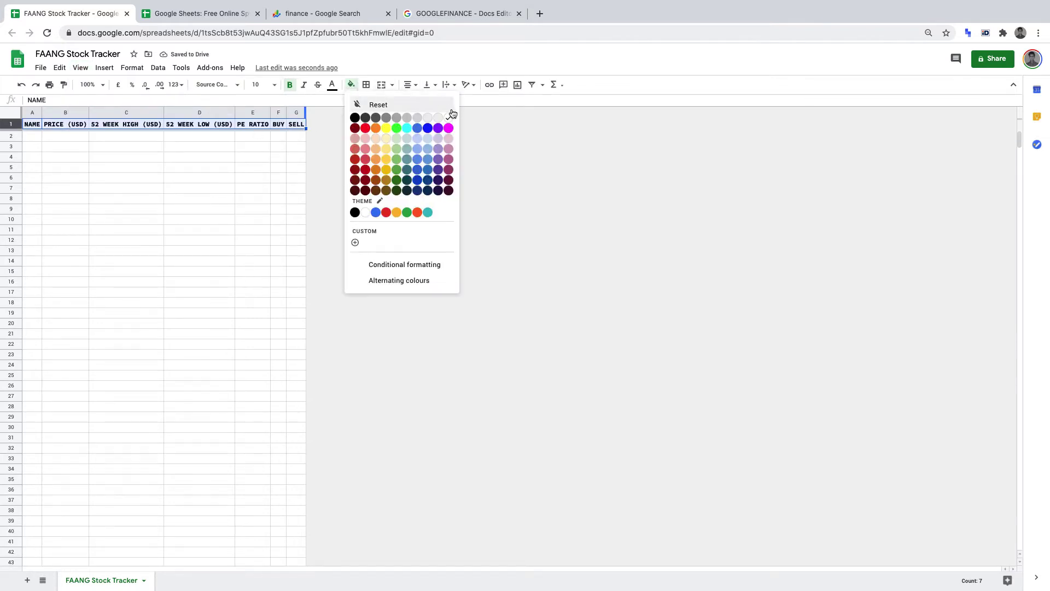
click(439, 118)
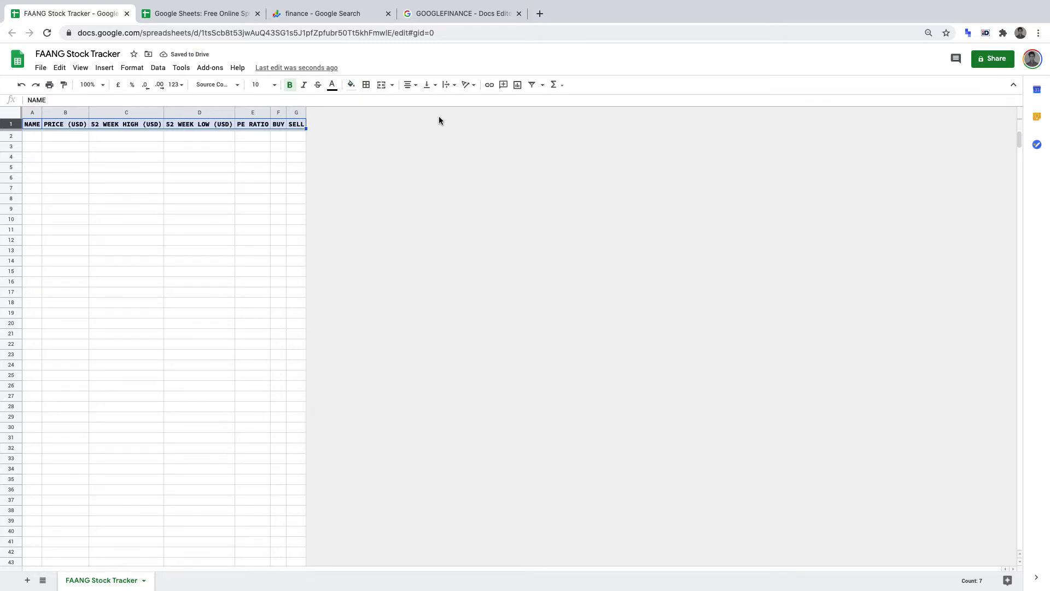
click(176, 179)
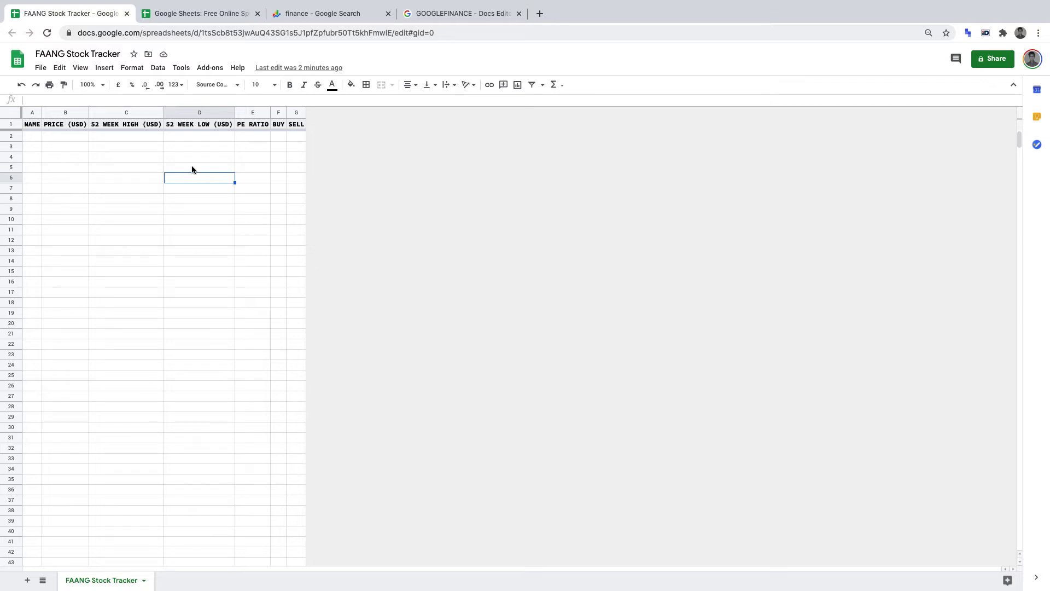
Switch to Google Finance, search for FACEBOOK and highlight the exchange and ticker symbol under the company name
click(300, 14)
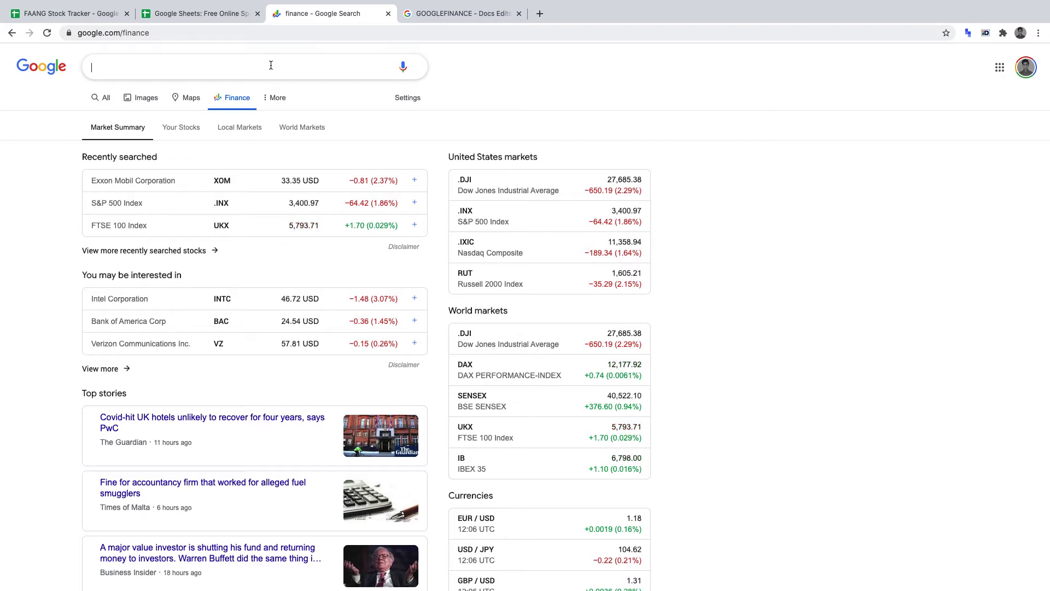
text(FACEBOOK)
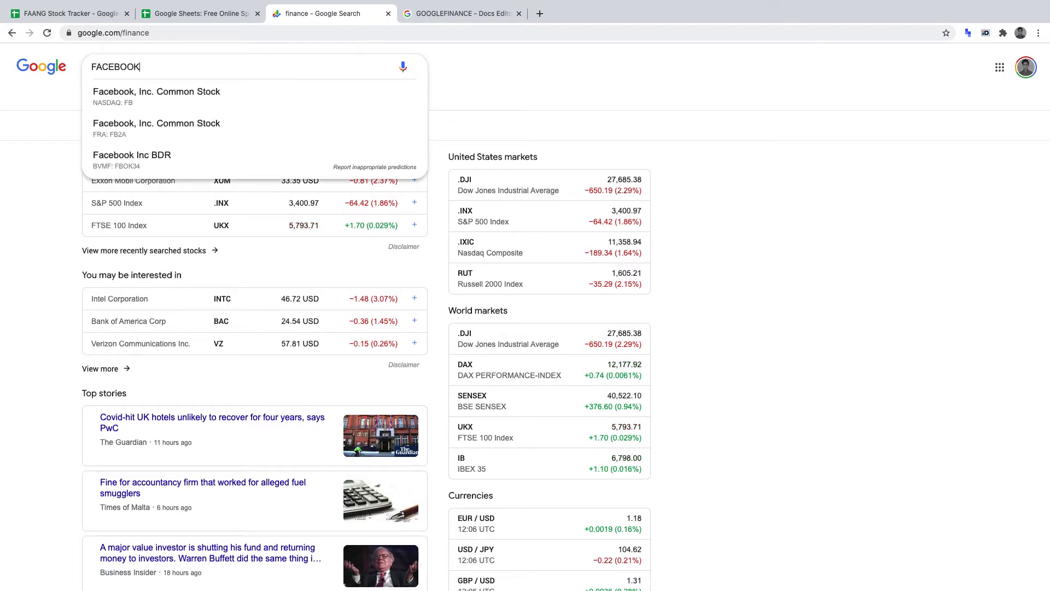
key(Return)
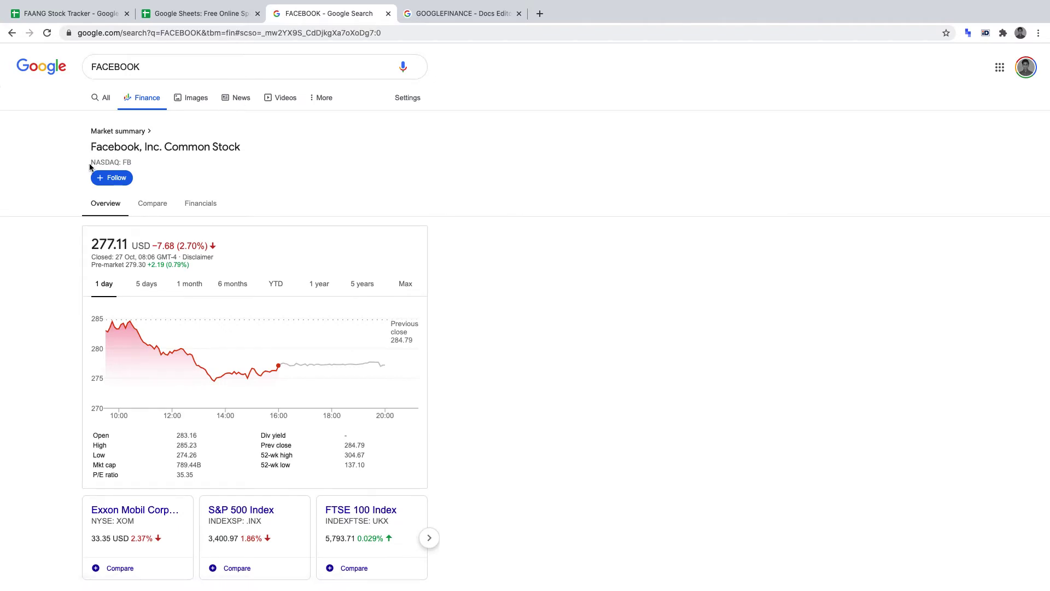
drag(91, 163, 132, 165)
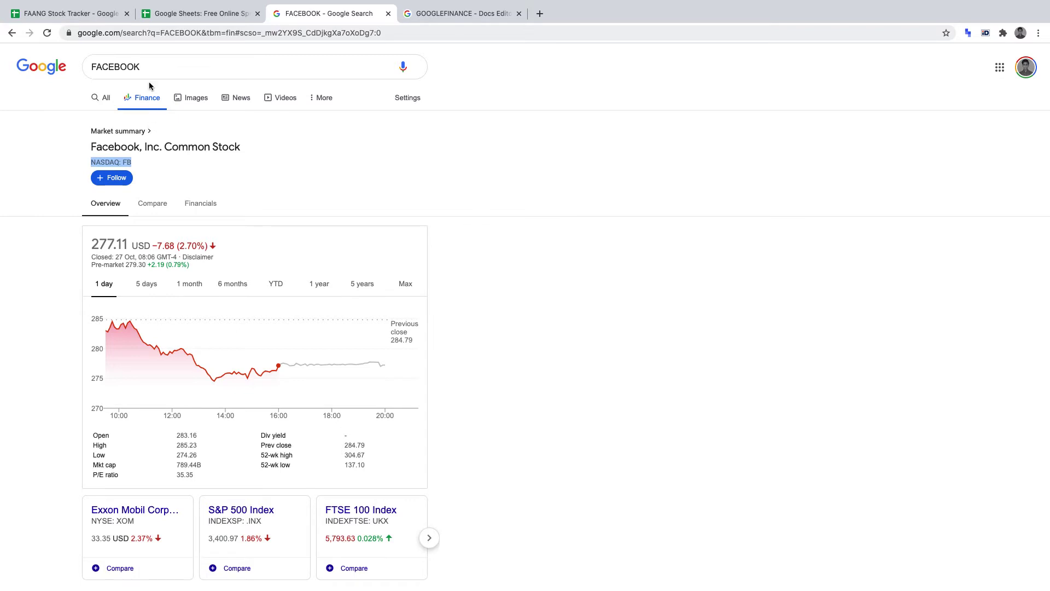
Return to the FAANG Stock Tracker sheet, enter =GOOGLEFINANCE("NASDAQ:FB", "name") in A2 and fit column A's width to its content
click(109, 16)
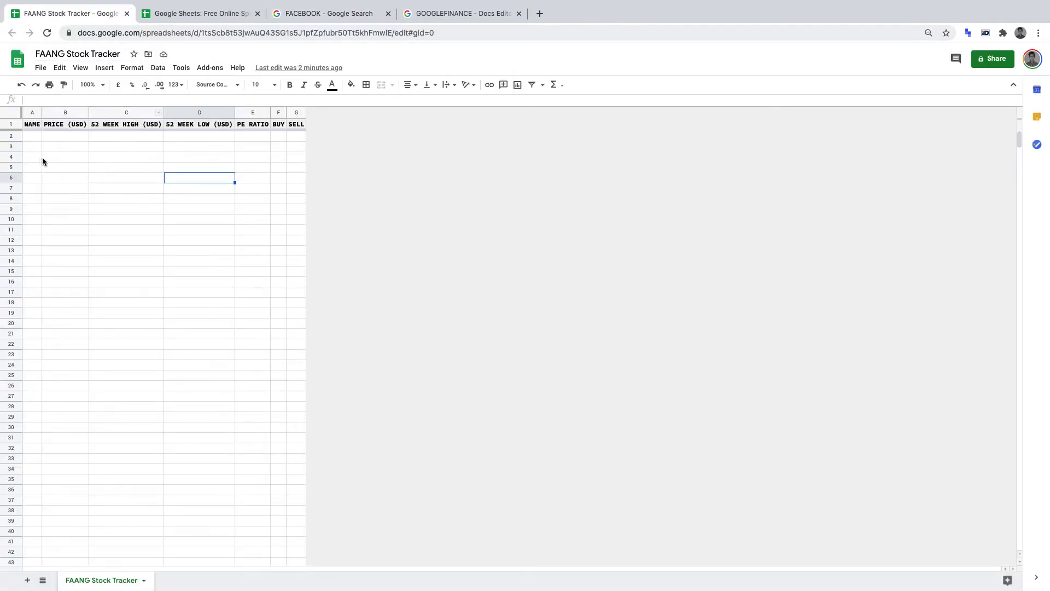
click(33, 138)
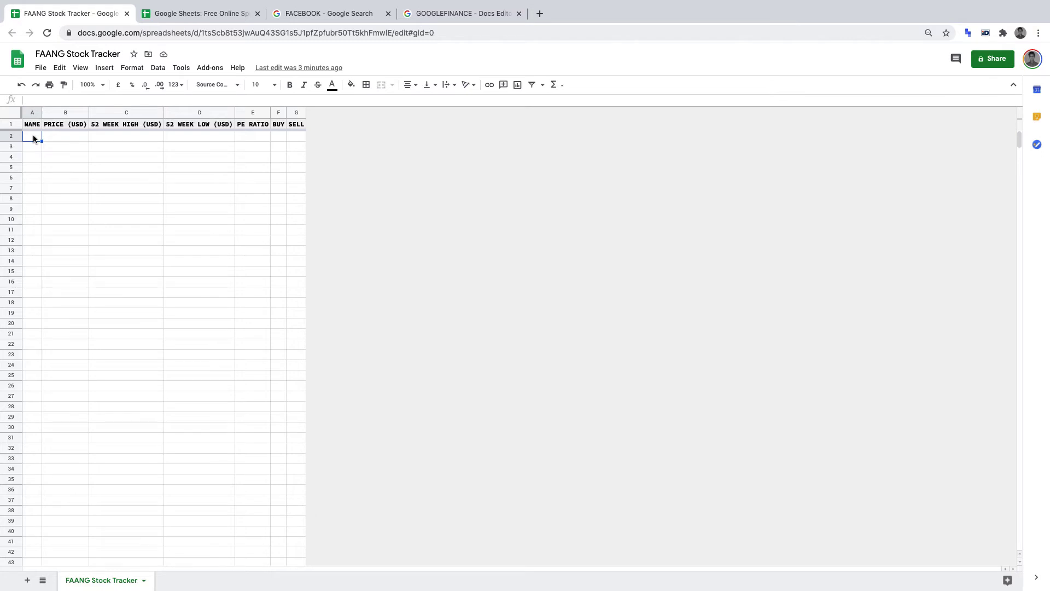
text(=GOO)
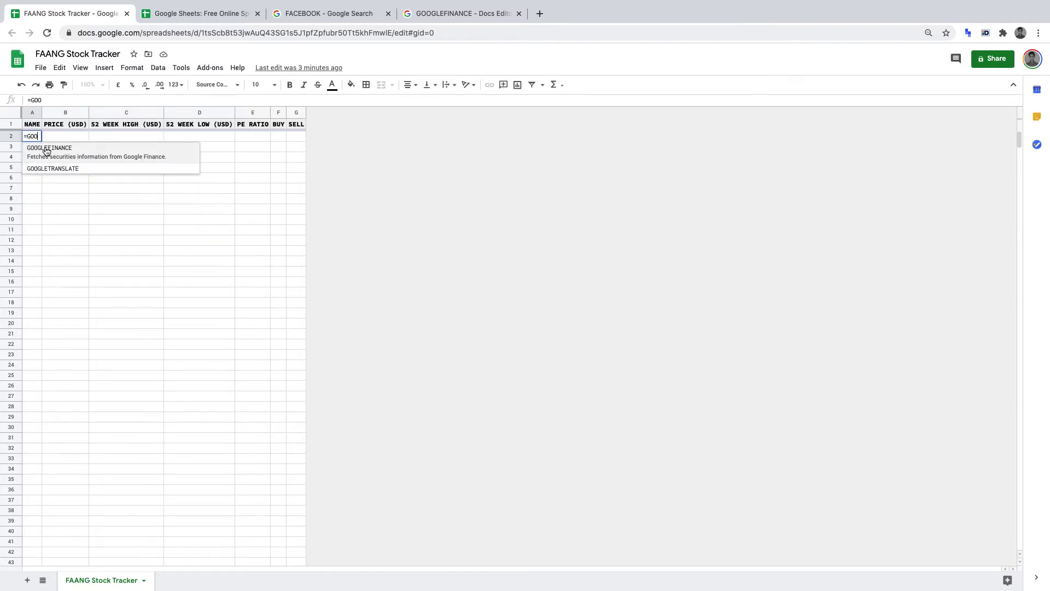
click(54, 150)
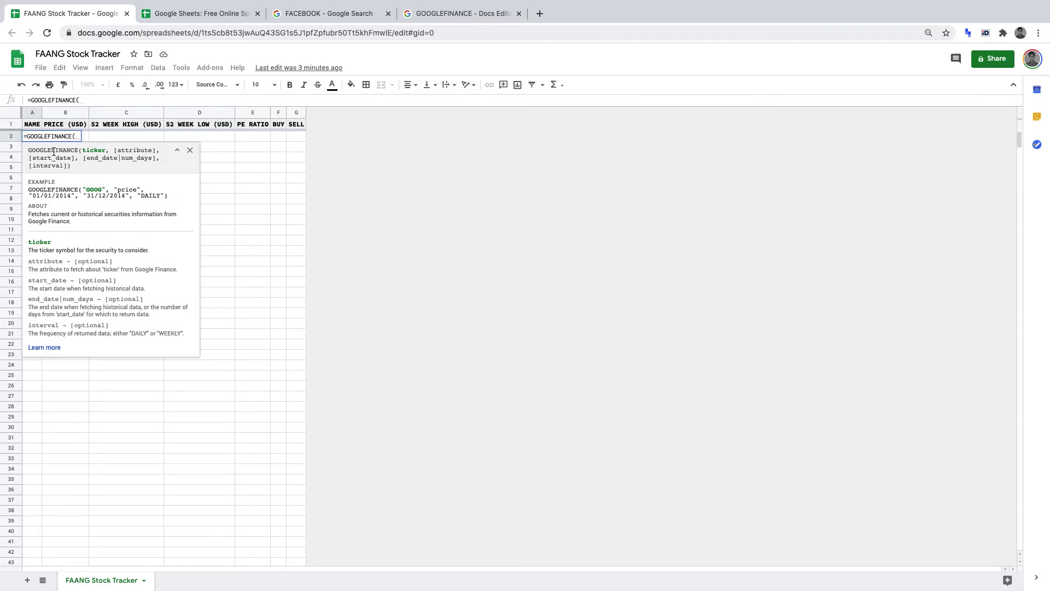
text(")
text(NAD)
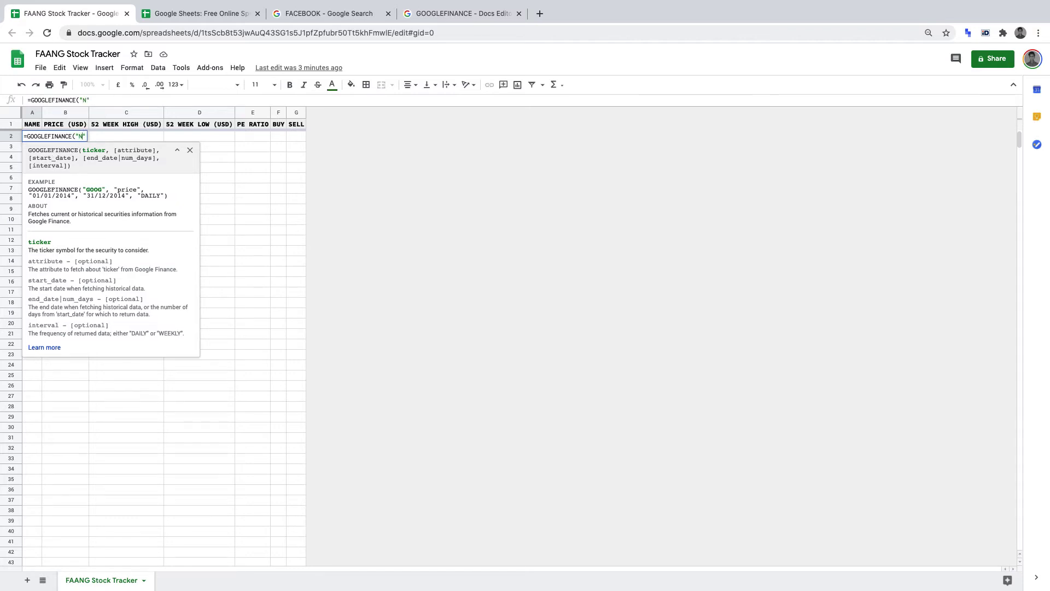
key(BackSpace)
text(SDAQ:FB)
text(, ")
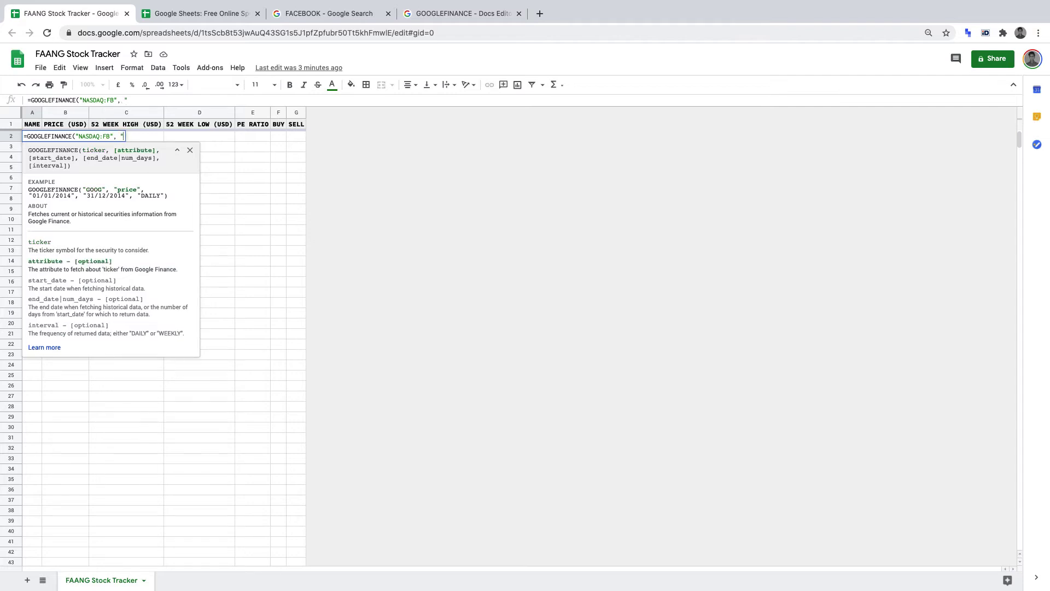
text(name"))
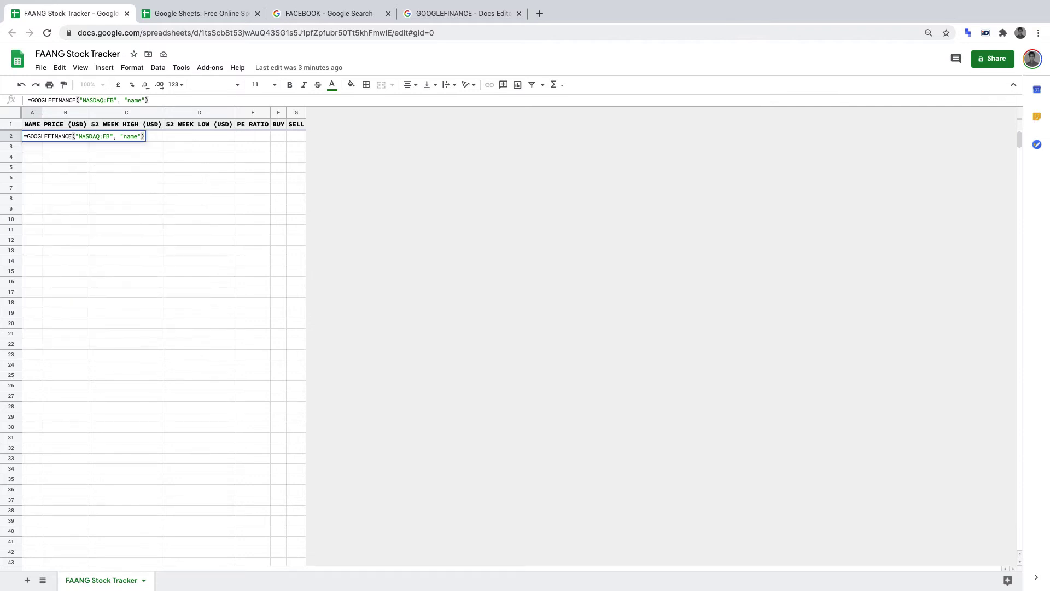
key(Return)
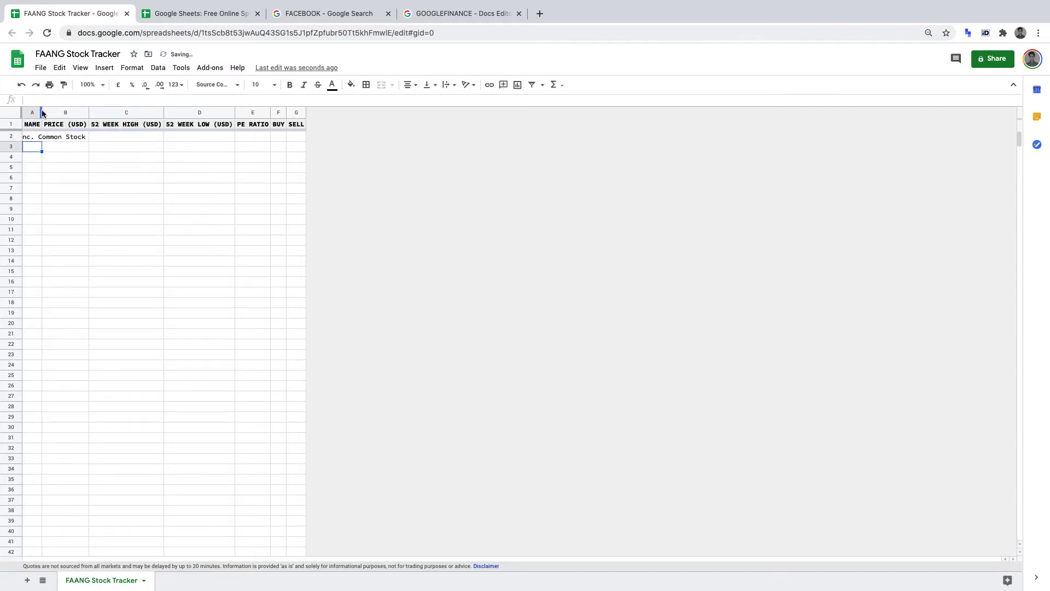
double_click(41, 110)
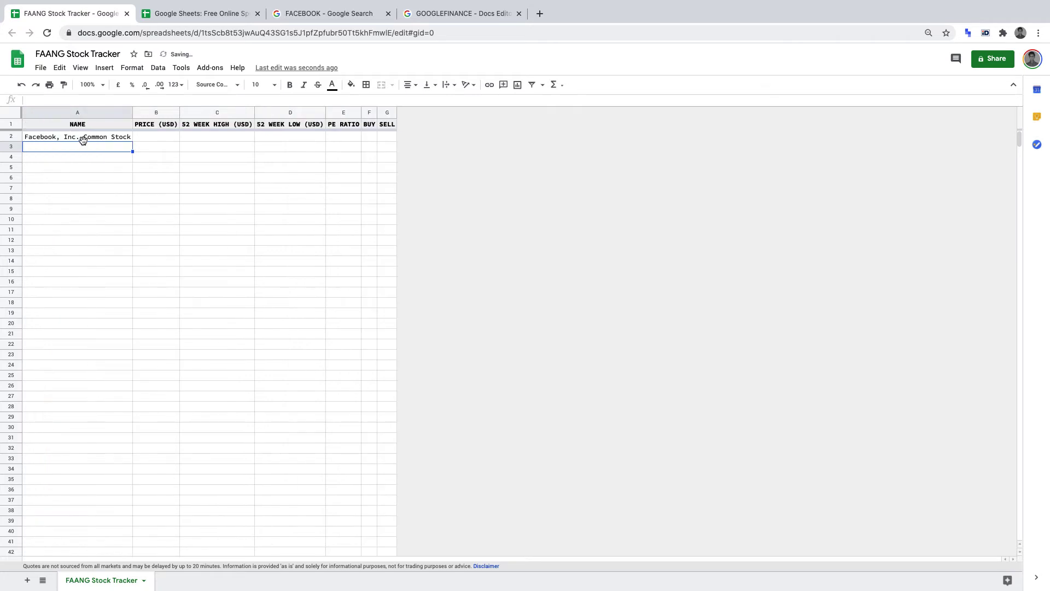
Copy the name formula from A2 into cells A3 to A6
click(111, 138)
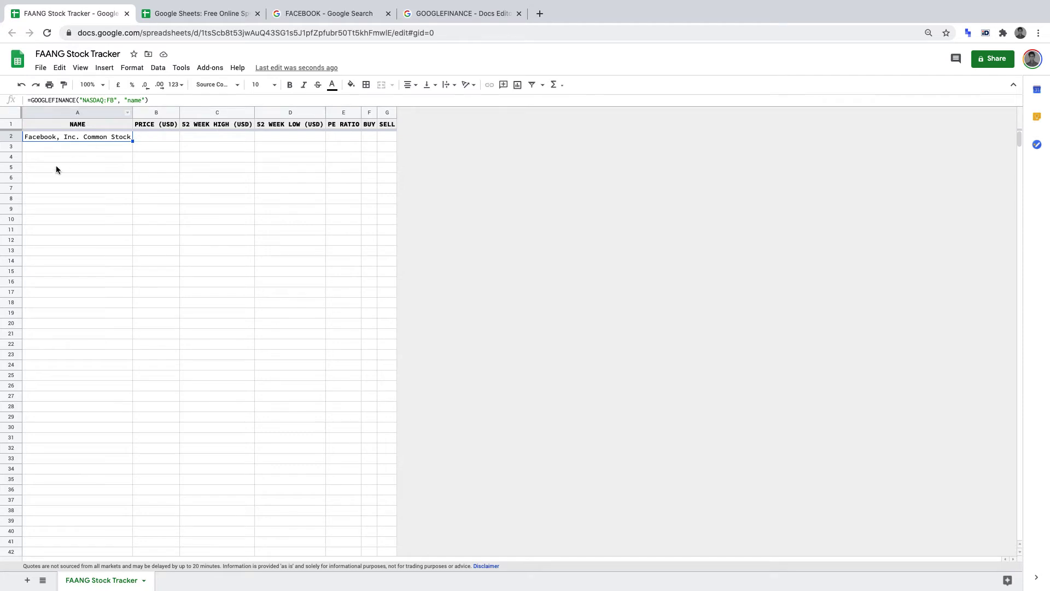
key(ctrl+c)
key(Down)
key(ctrl+v)
key(Down)
key(ctrl+v)
key(Down)
key(ctrl+v)
key(Down)
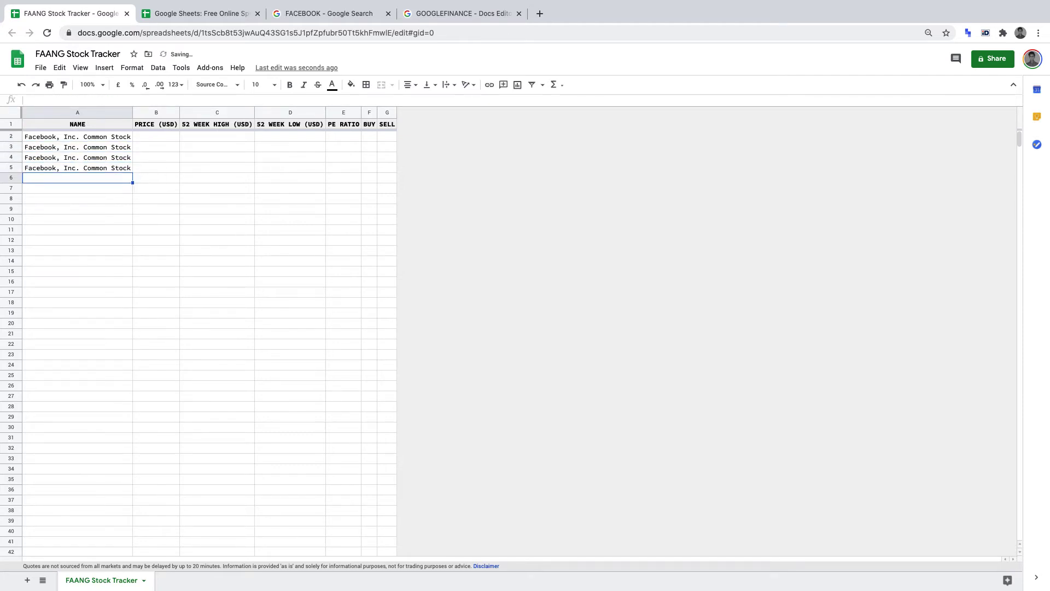
key(ctrl+v)
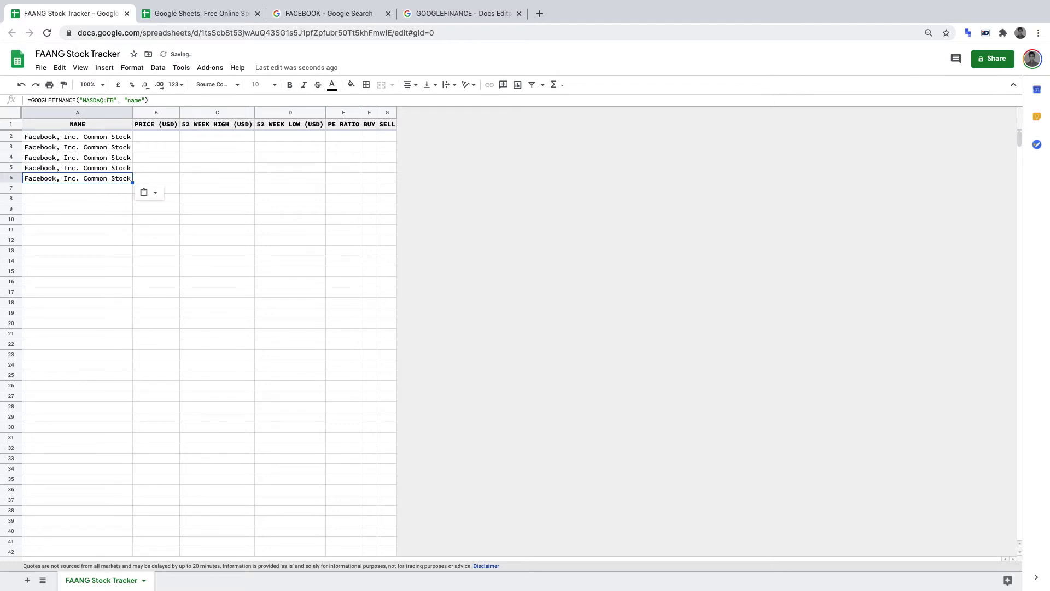
Change the ticker in the A3 name formula to NASDAQ:AMZN
key(Up)
key(Up)
key(Up)
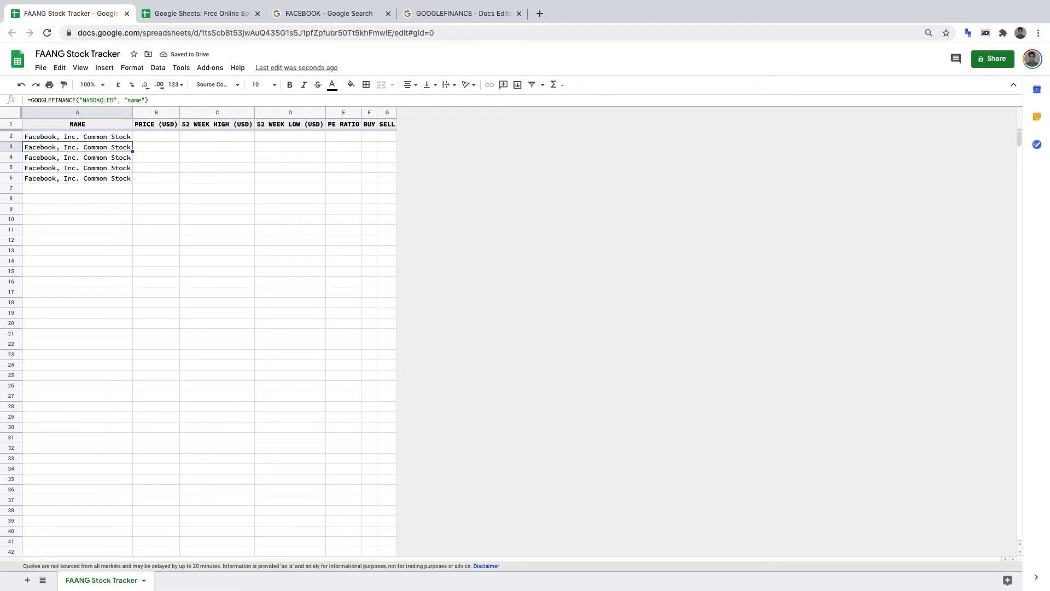
click(113, 100)
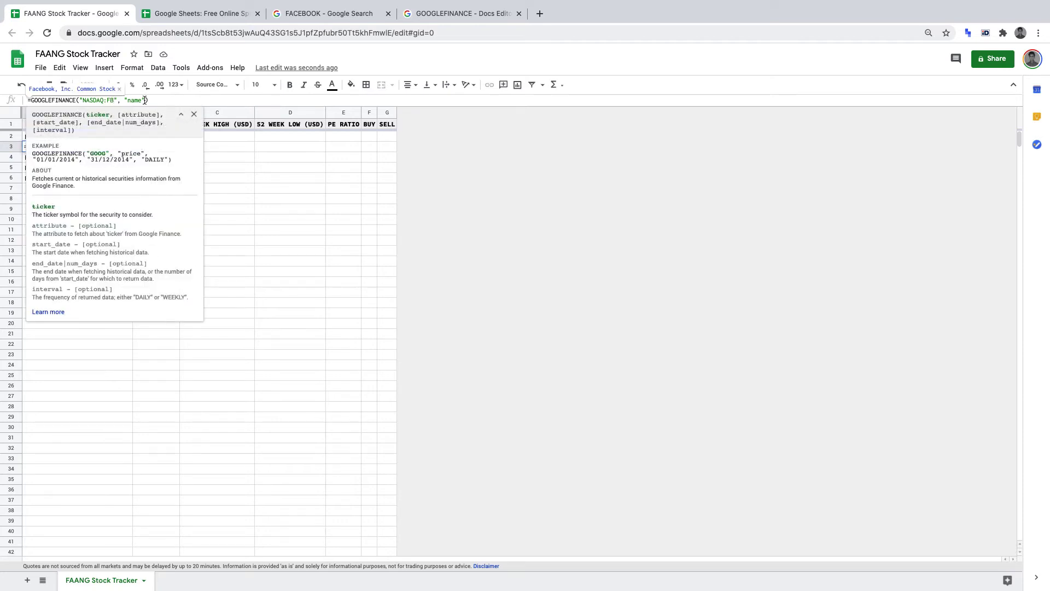
key(BackSpace)
key(BackSpace)
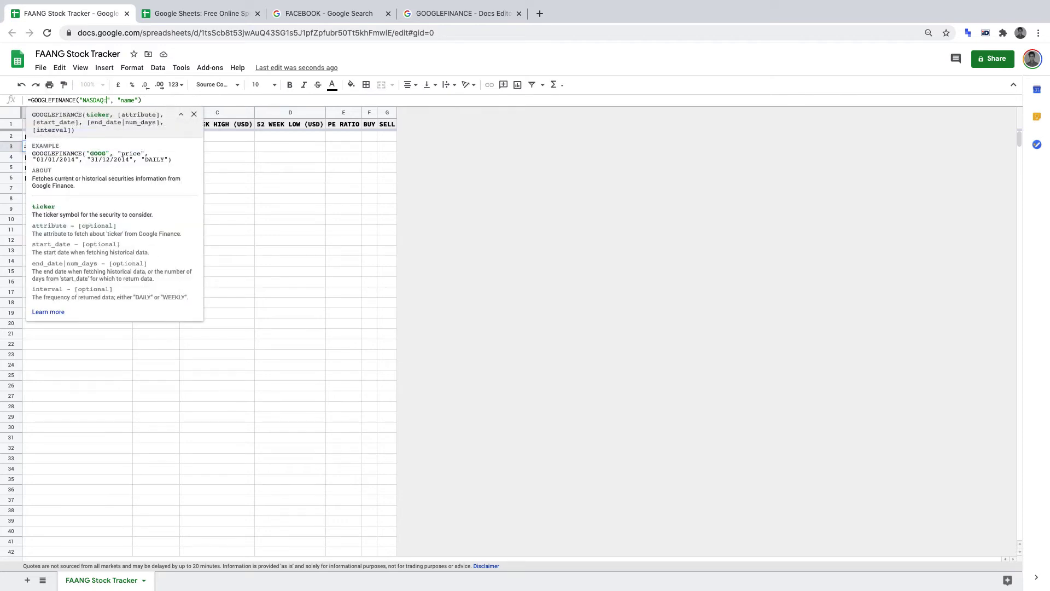
text(AMZN)
key(Return)
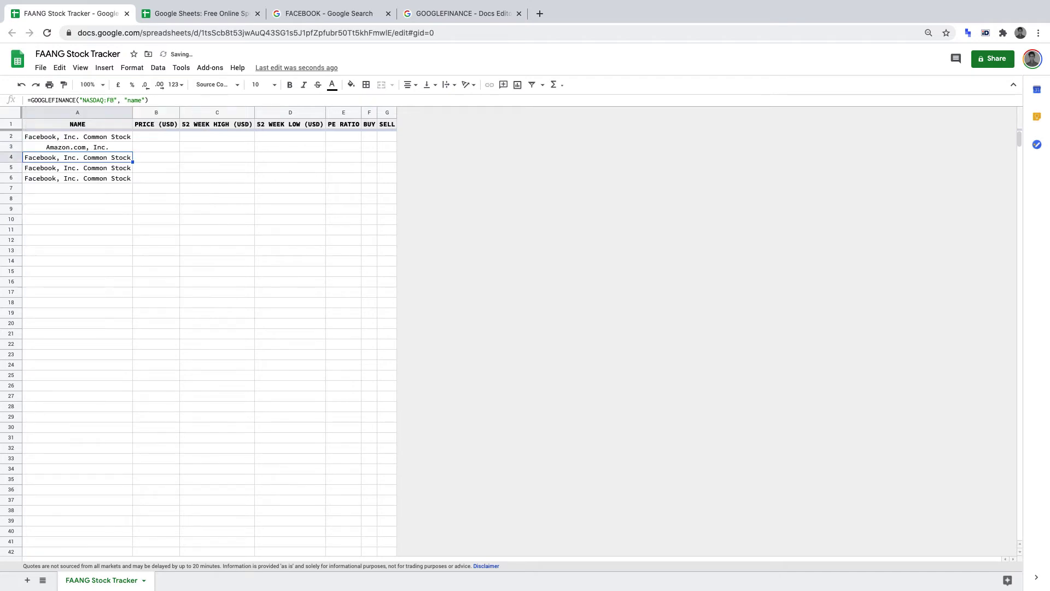
Change the ticker in the A4 name formula to NASDAQ:AAPL
click(113, 100)
key(BackSpace)
key(BackSpace)
text(AAPL)
key(Return)
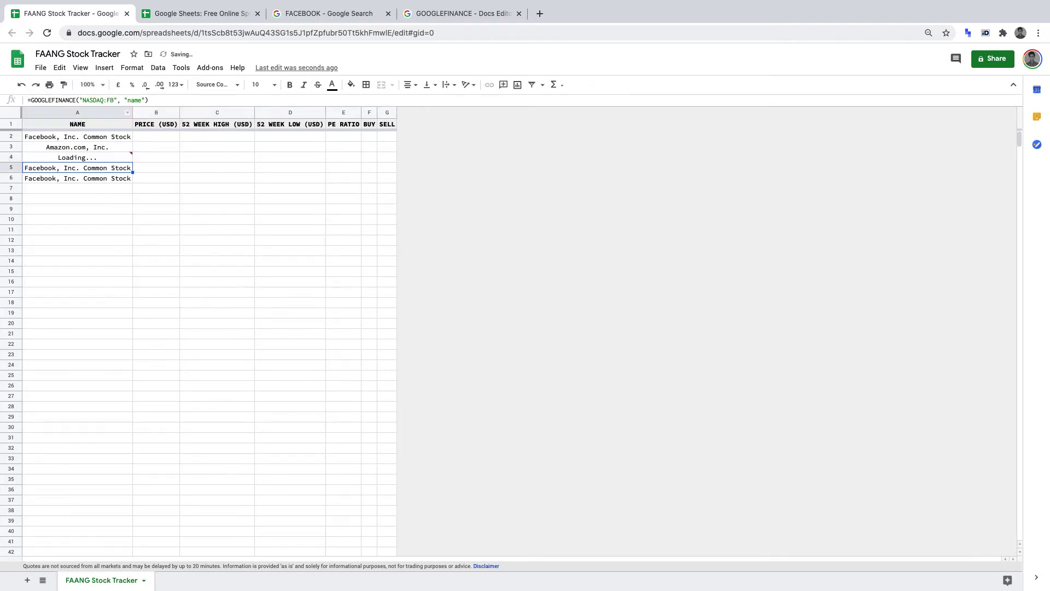
Change the ticker in the A5 name formula to NASDAQ:NFLX
click(113, 101)
key(BackSpace)
key(BackSpace)
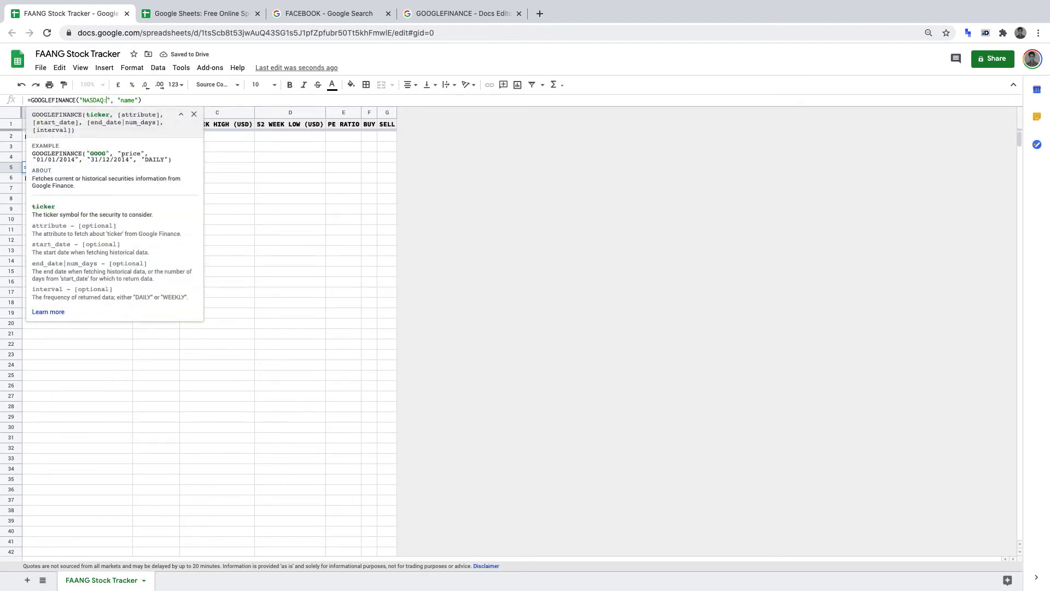
text(NFLX)
key(Return)
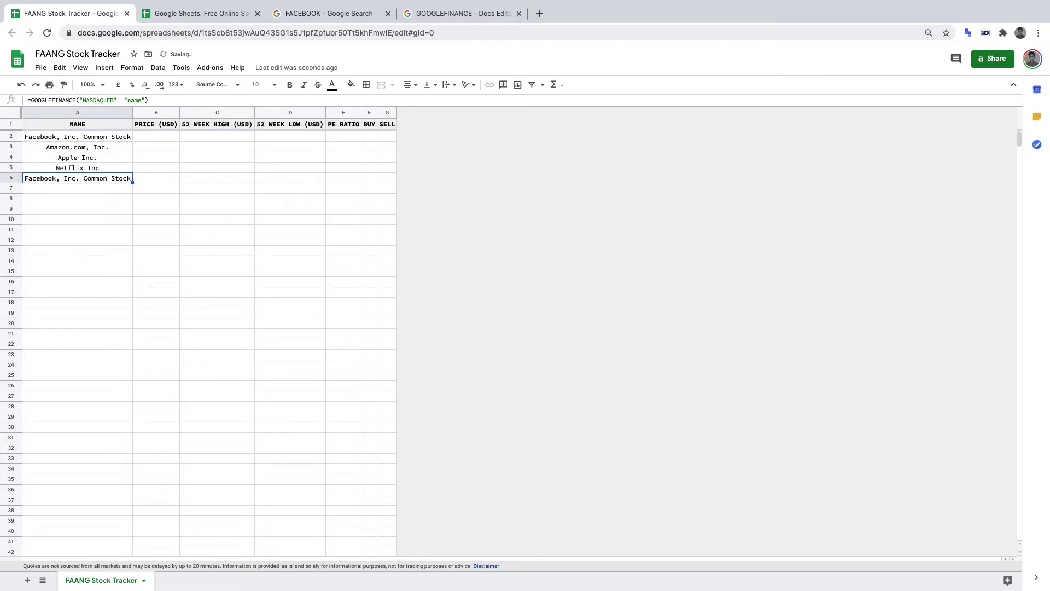
Change the ticker in the A6 name formula to NASDAQ:GOOGL
click(108, 100)
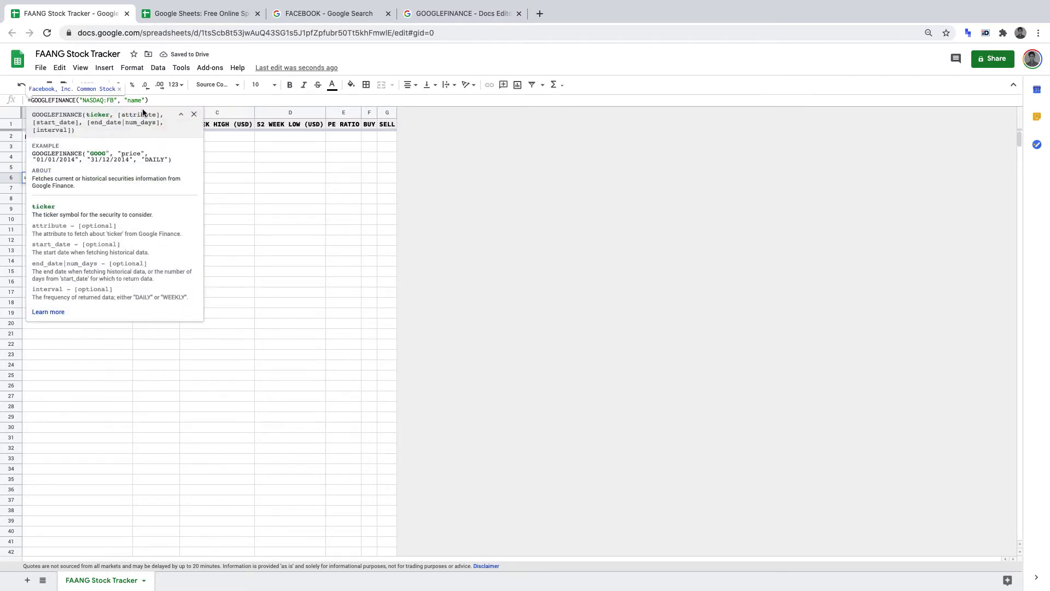
key(BackSpace)
key(Delete)
text(GOOGL)
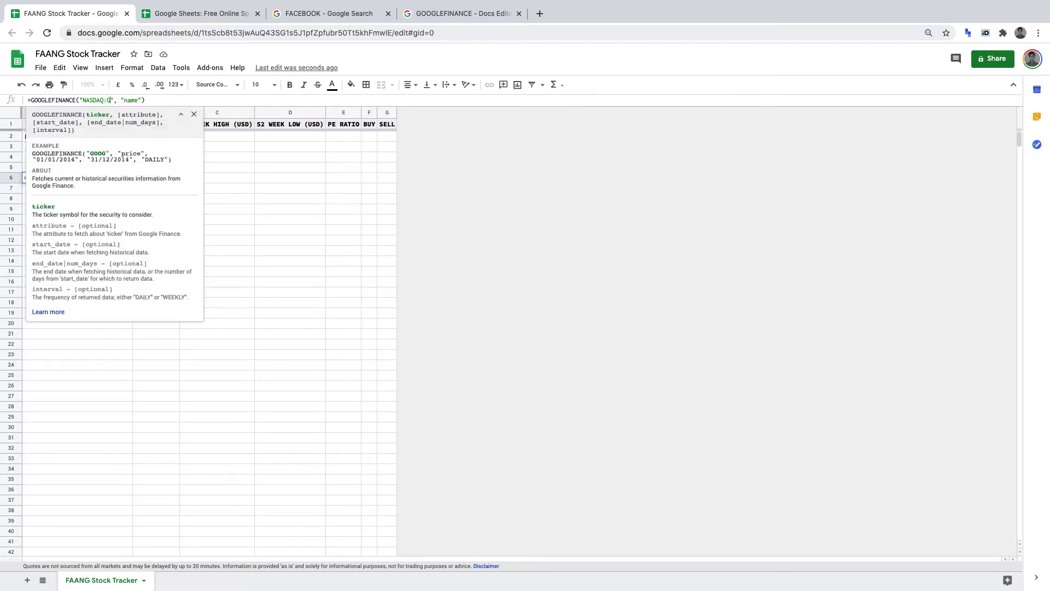
key(Return)
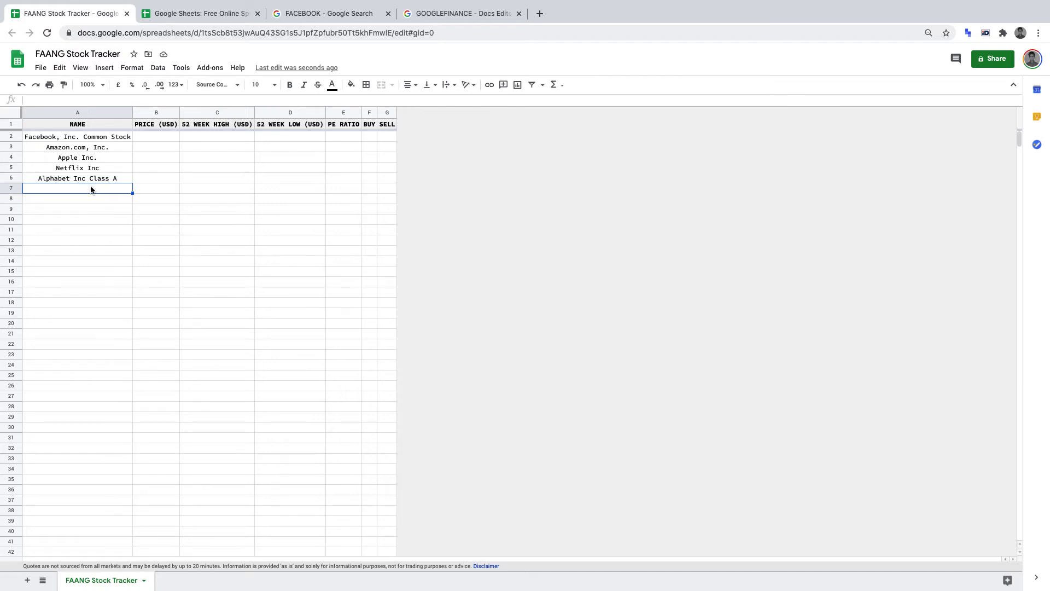
Copy the Facebook name formula from A2 into B2 and fit column B's width to its content
click(109, 137)
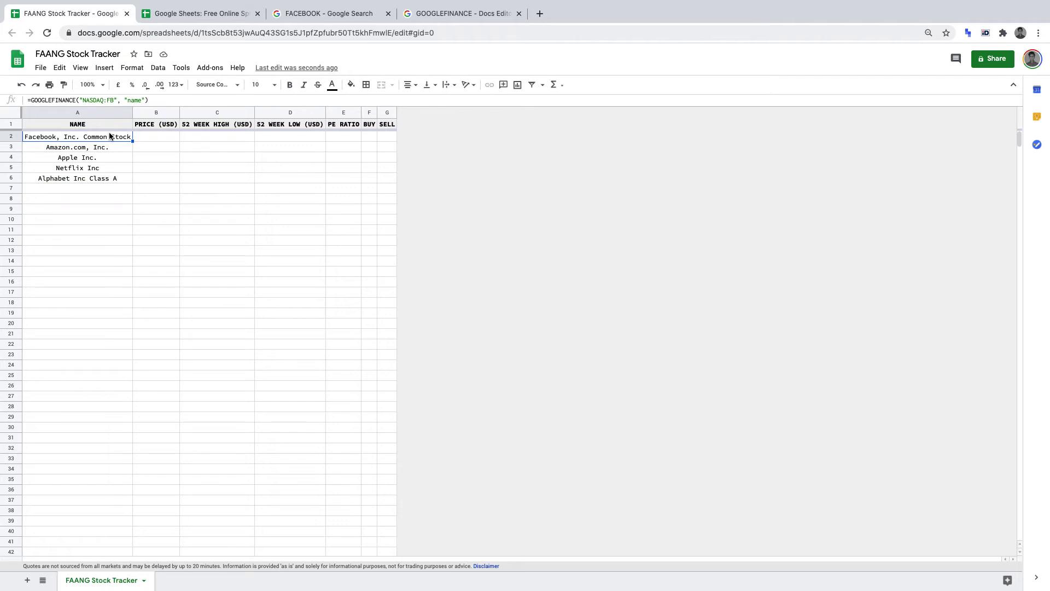
key(ctrl+c)
click(156, 137)
key(ctrl+v)
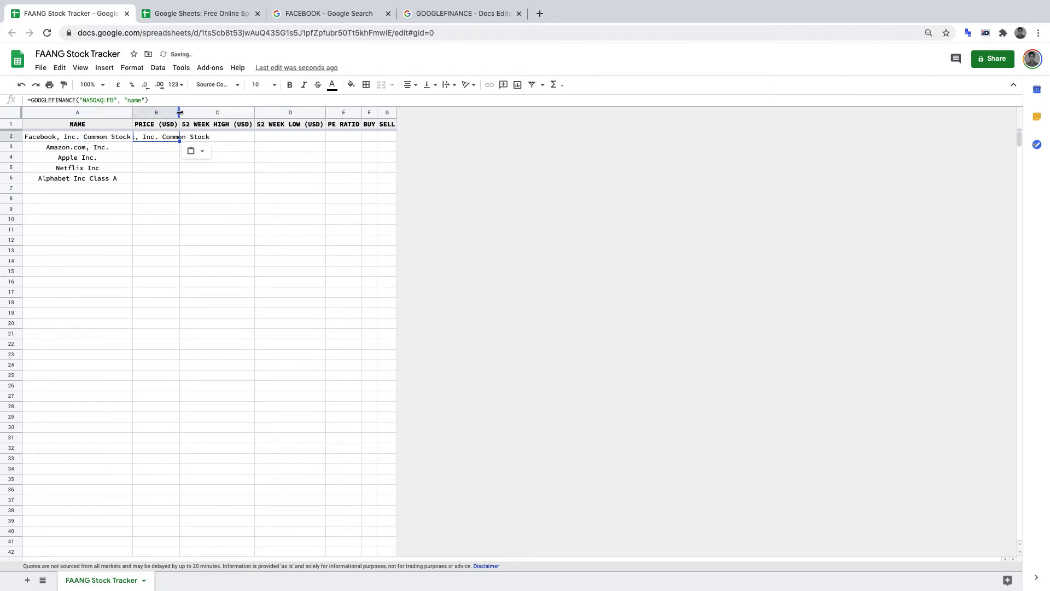
double_click(180, 112)
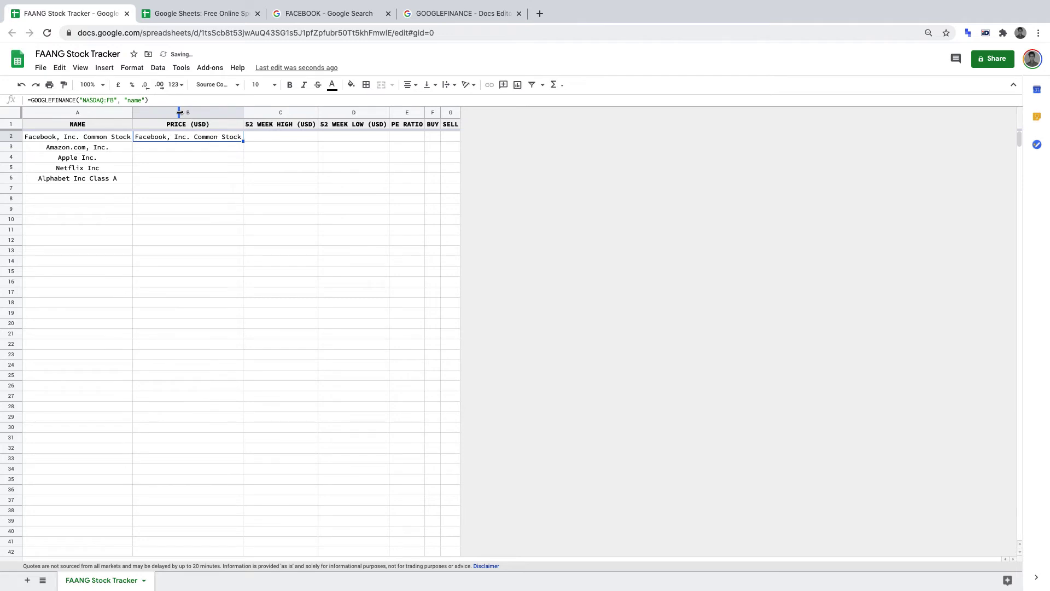
Change the attribute in the B2 formula from name to "PRICE"
double_click(135, 100)
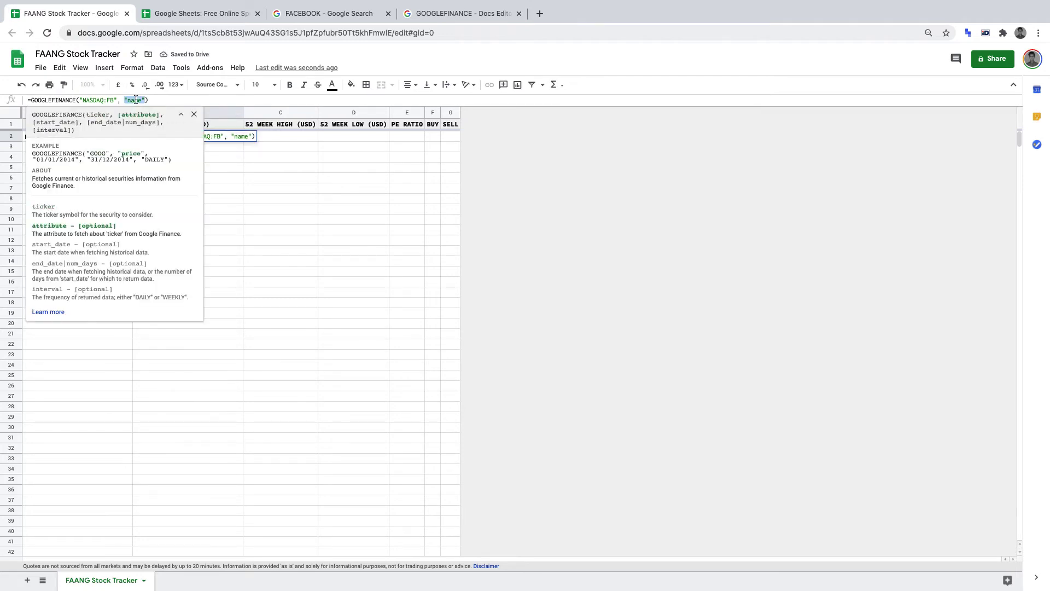
key(Right)
key(BackSpace)
key(BackSpace)
key(BackSpace)
key(BackSpace)
text(PRICE)
key(Return)
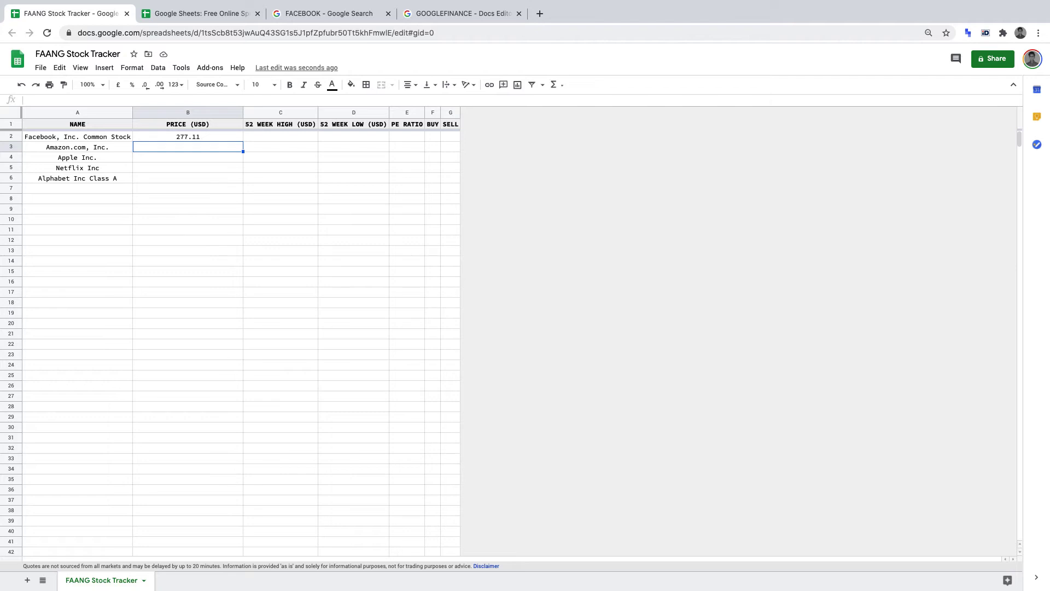
Copy the formulas of A3 to A6 into B3 to B6 and change their attribute to "price"
key(ctrl+v)
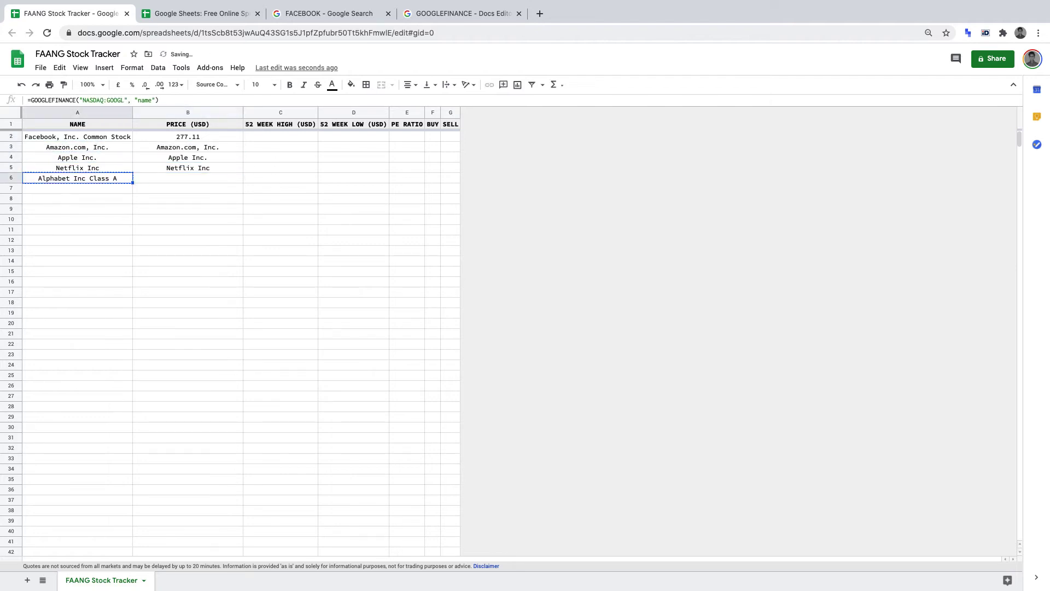
key(Return)
key(Return)
text(price)
key(Return)
key(Return)
text(price)
key(Return)
key(Return)
text(price)
key(Return)
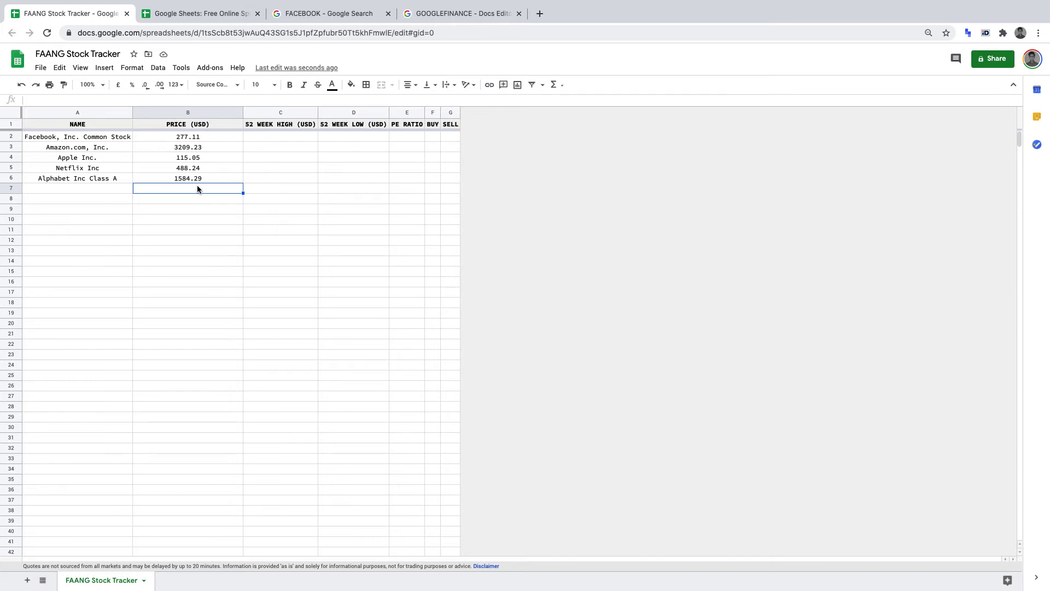
Copy the Facebook price formula from B2 into C2 under 52 WEEK HIGH (USD)
key(Up)
key(Up)
key(Up)
key(Up)
key(Up)
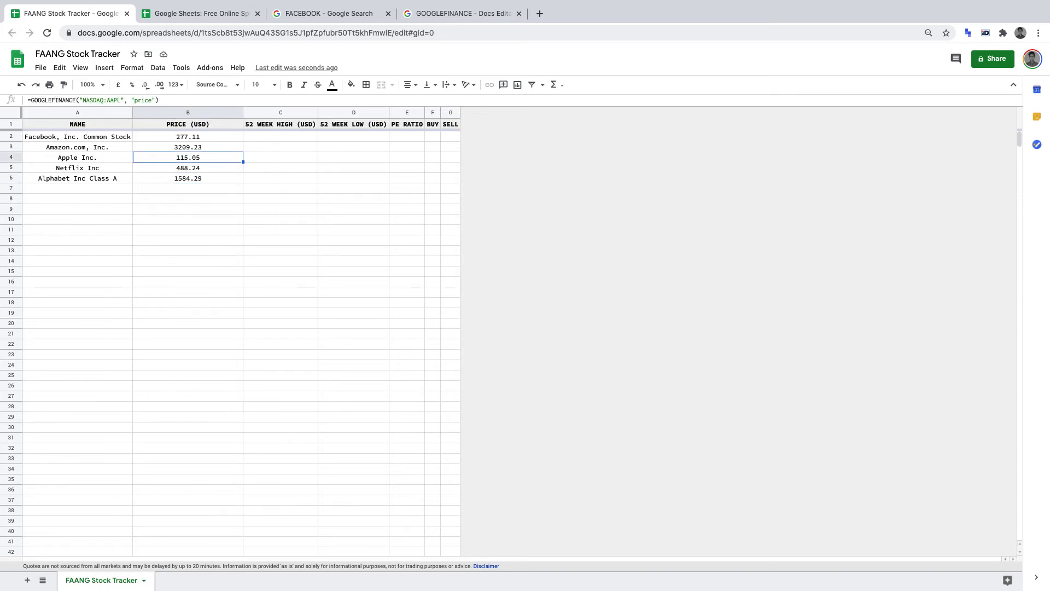
key(ctrl+c)
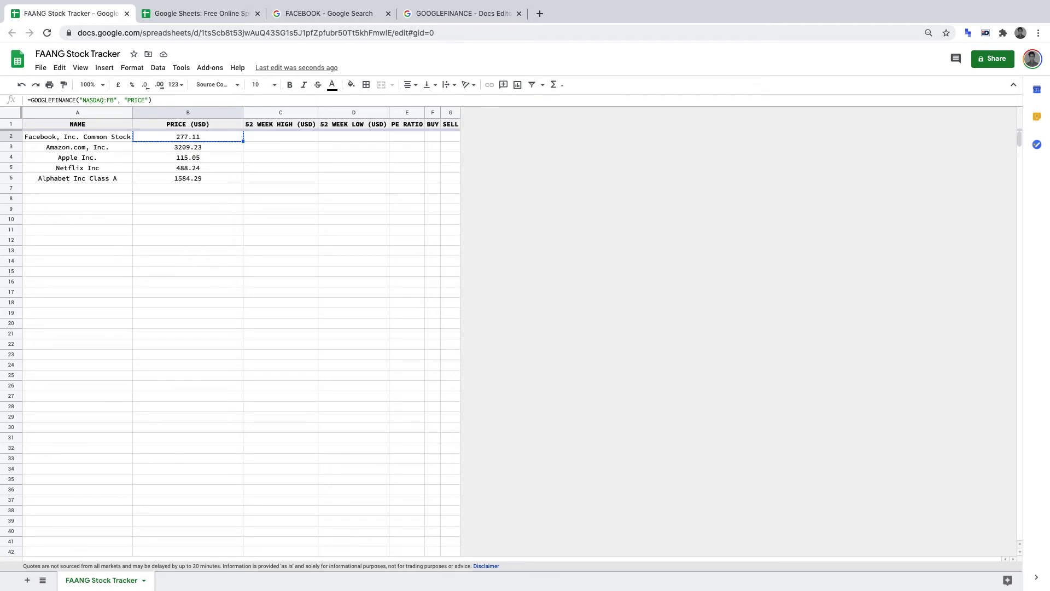
key(Right)
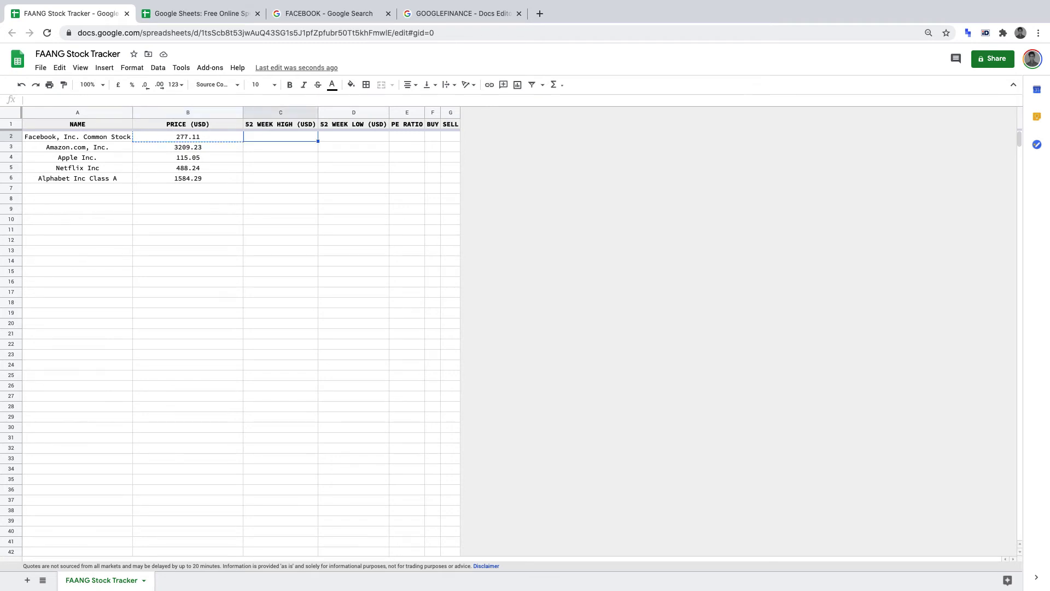
key(ctrl+v)
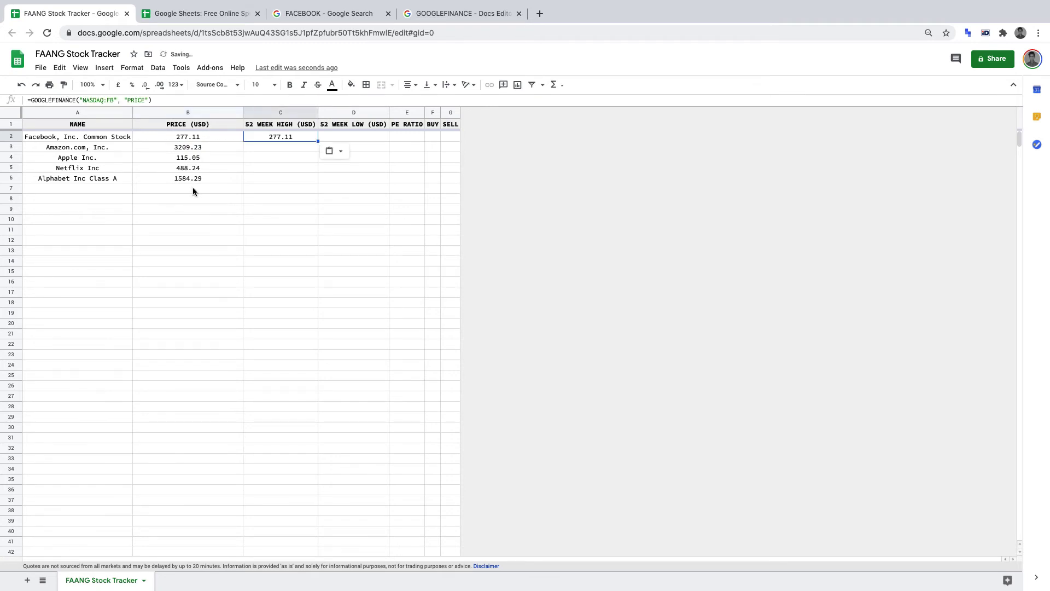
Change the attribute in the C2 formula to "high52"
click(145, 100)
key(BackSpace)
key(BackSpace)
key(BackSpace)
key(BackSpace)
key(BackSpace)
text(high52)
key(Return)
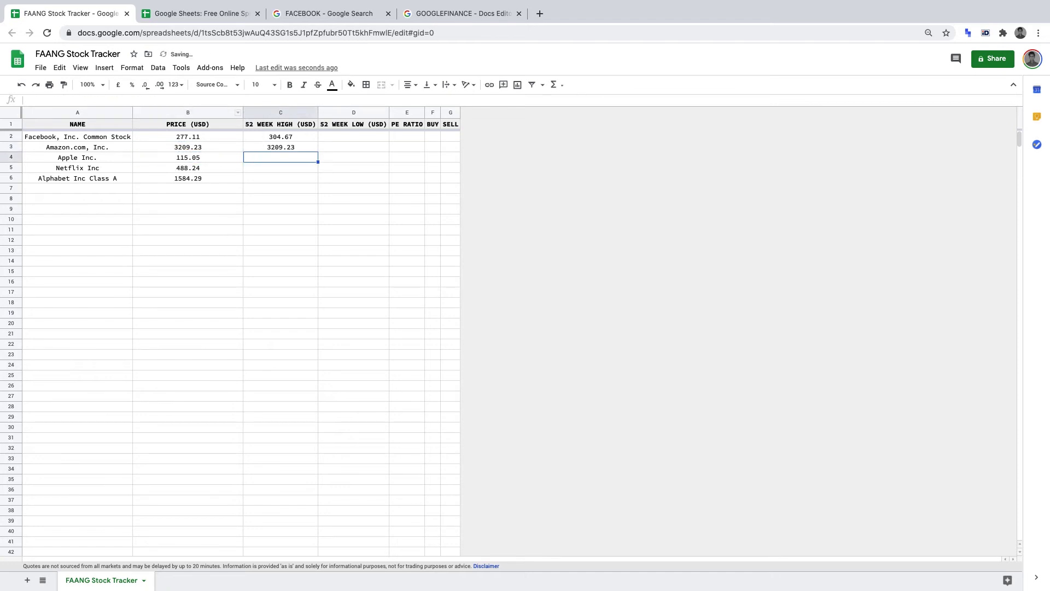
Fill C3 to C6 with GOOGLEFINANCE formulas for NASDAQ:AMZN, NASDAQ:AAPL, NASDAQ:NFLX and NASDAQ:GOOGL using the attribute "high52"
text(=GOOGLEFINANCE("NASDAQ:AMZN", "high52)
key(Return)
text(=GOOGLEFINANCE("NASDAQ:AAPL", "high52)
key(Return)
text(=GOOGLEFINANCE("NASDAQ:NFLX", "hgih52)
key(Return)
text(=GOOGLEFINANCE("NASDAQ:GOOGL", "high52)
key(Return)
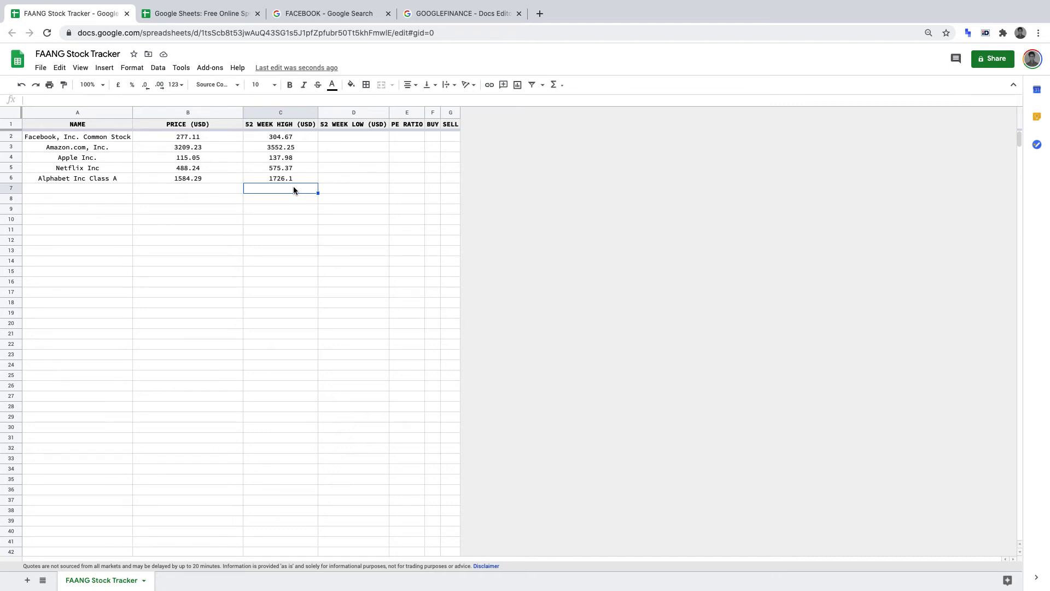
Copy the Facebook 52-week high formula from C2 into D2
key(Up)
key(Up)
key(Up)
key(Up)
key(Up)
key(ctrl+c)
key(Right)
key(ctrl+v)
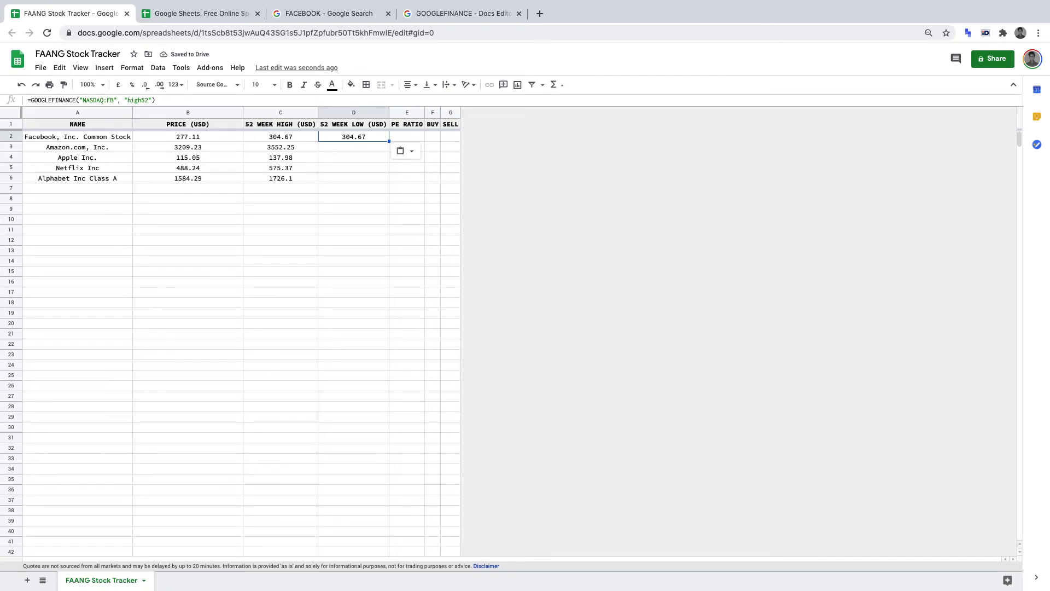
Change the attribute in the D2 formula to "low52"
click(145, 100)
key(BackSpace)
key(BackSpace)
key(BackSpace)
key(BackSpace)
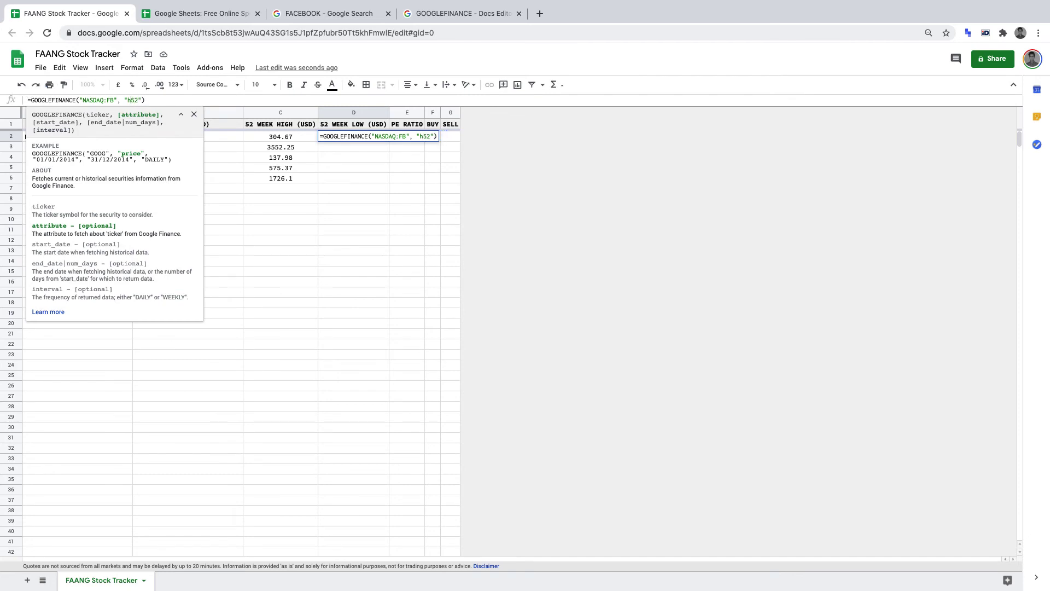
text(low)
key(Return)
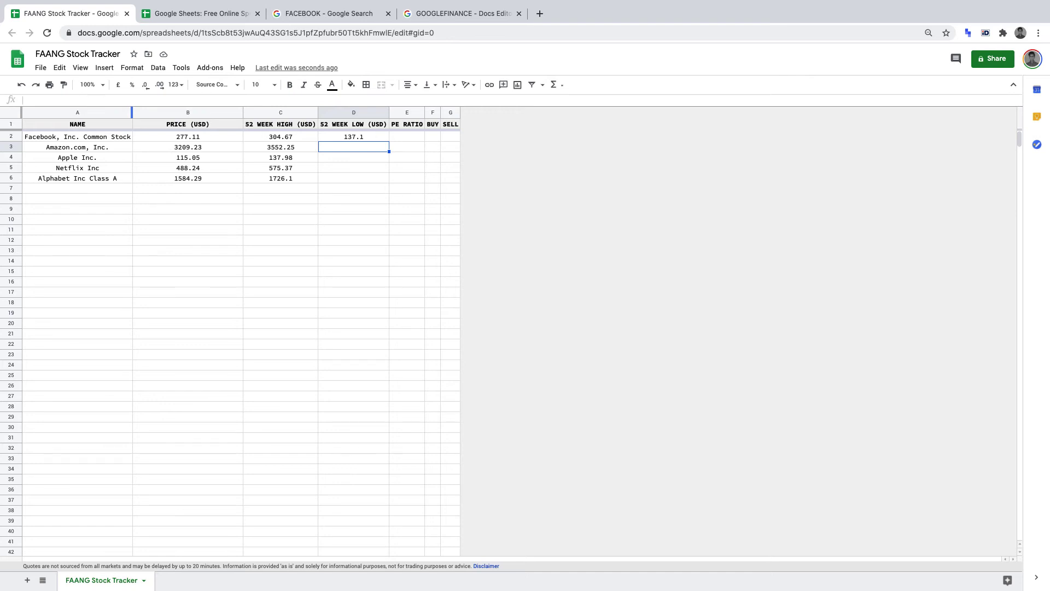
Copy the 52-week high formulas of C3 to C6 into D3 to D6
key(shift+Left)
key(shift+Down)
key(shift+Down)
key(shift+Down)
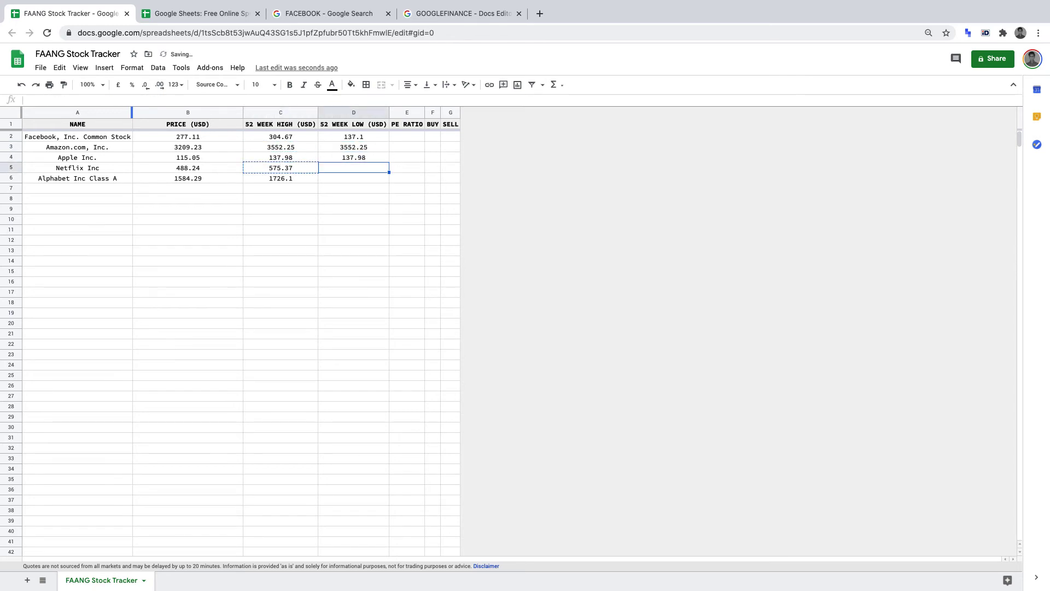
key(ctrl+r)
Change the attribute in Amazon's D3 formula to "low52"
key(Return)
key(Left)
key(Left)
key(Left)
key(Left)
key(BackSpace)
key(BackSpace)
key(BackSpace)
key(BackSpace)
text(low)
key(Return)
Change the attribute in Apple's D4 formula to "low52"
double_click(351, 157)
key(Left)
key(Left)
key(Left)
key(Left)
key(BackSpace)
key(BackSpace)
key(BackSpace)
key(BackSpace)
text(low)
key(Return)
Change the attribute in the Netflix and Alphabet formulas in D5 and D6 to "low52"
key(Return)
key(Left)
key(Left)
key(Left)
key(Left)
key(BackSpace)
key(BackSpace)
key(BackSpace)
key(BackSpace)
text(low)
key(Return)
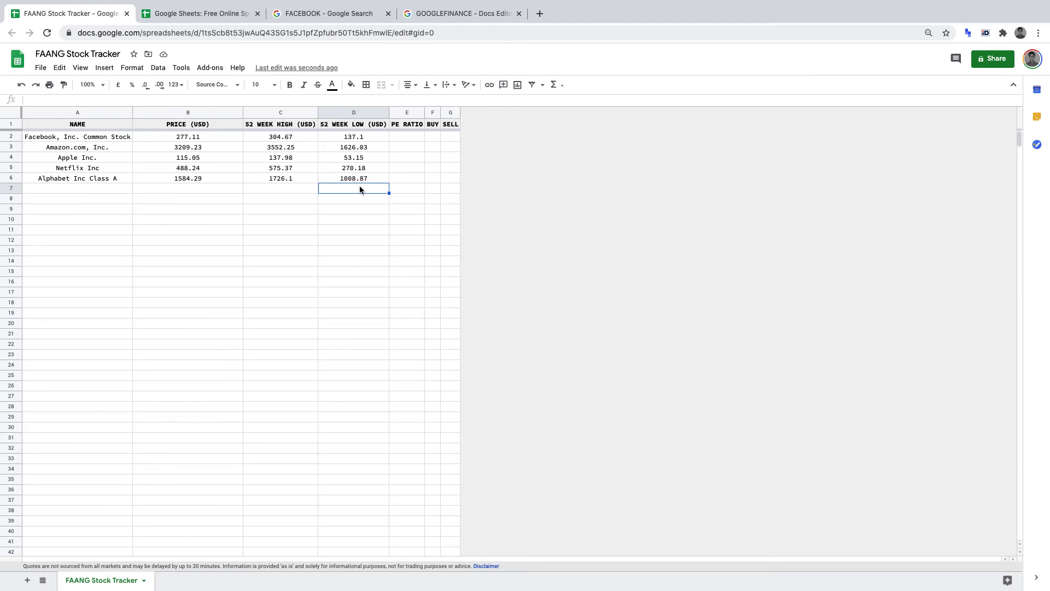
Copy the Facebook 52-week low formula from D2 into E2 under PE RATIO
key(Up)
key(Up)
key(Up)
key(Up)
key(Up)
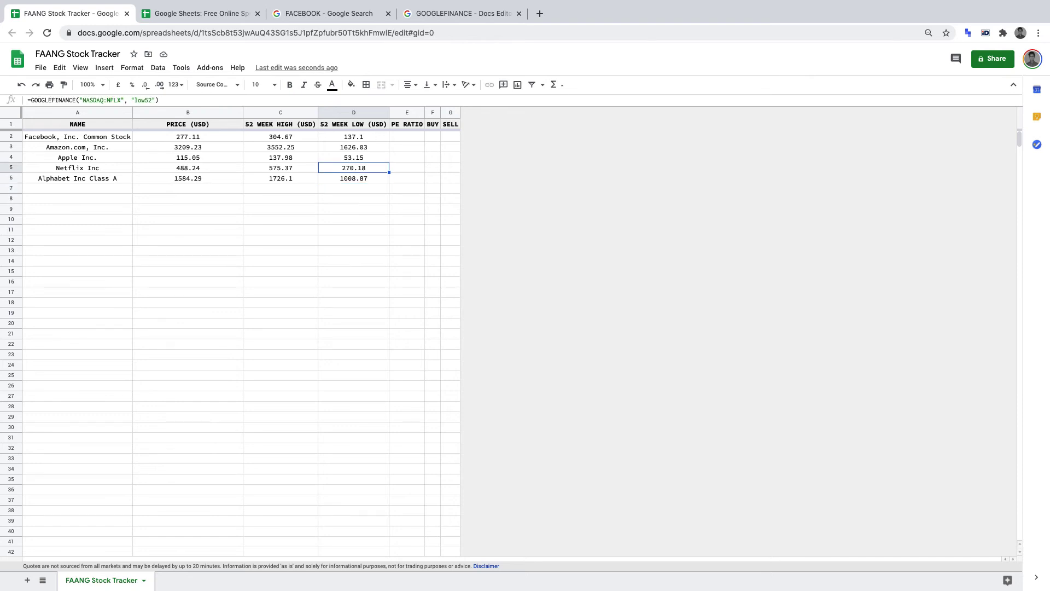
click(407, 137)
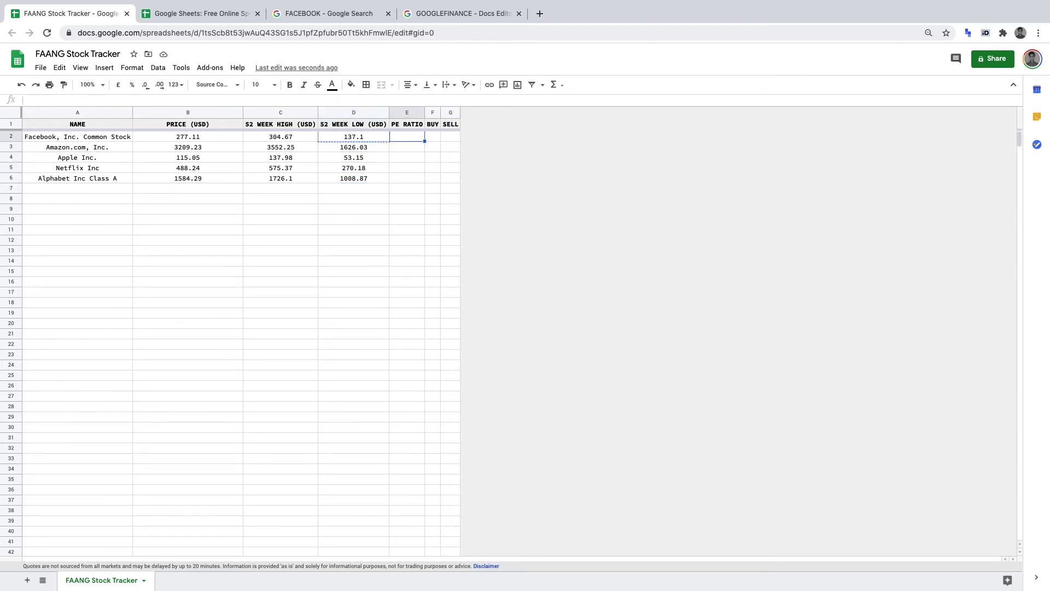
key(ctrl+v)
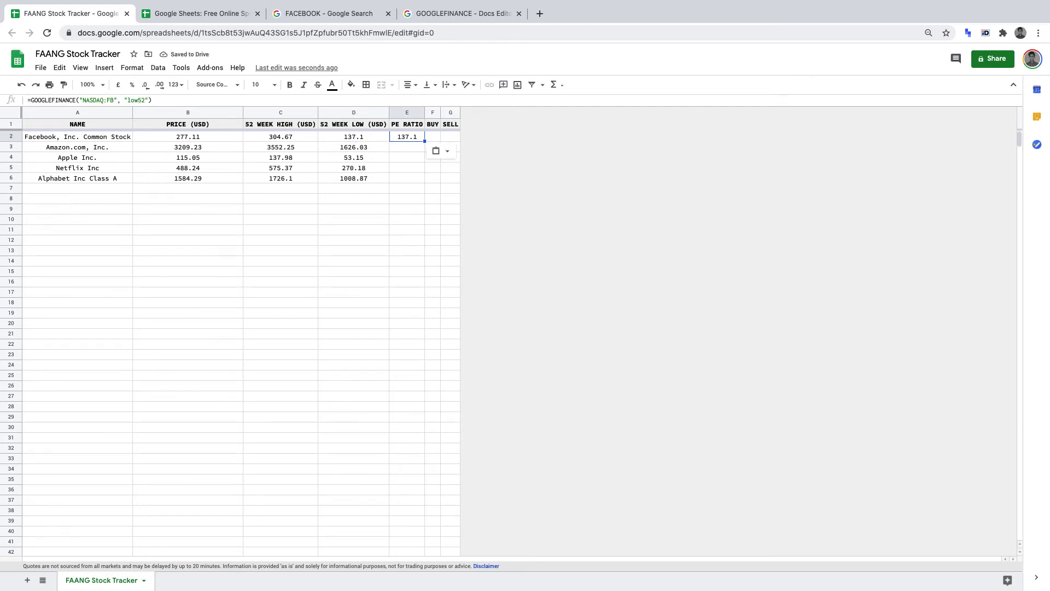
Change the attribute in the E2 formula to "pe"
click(138, 99)
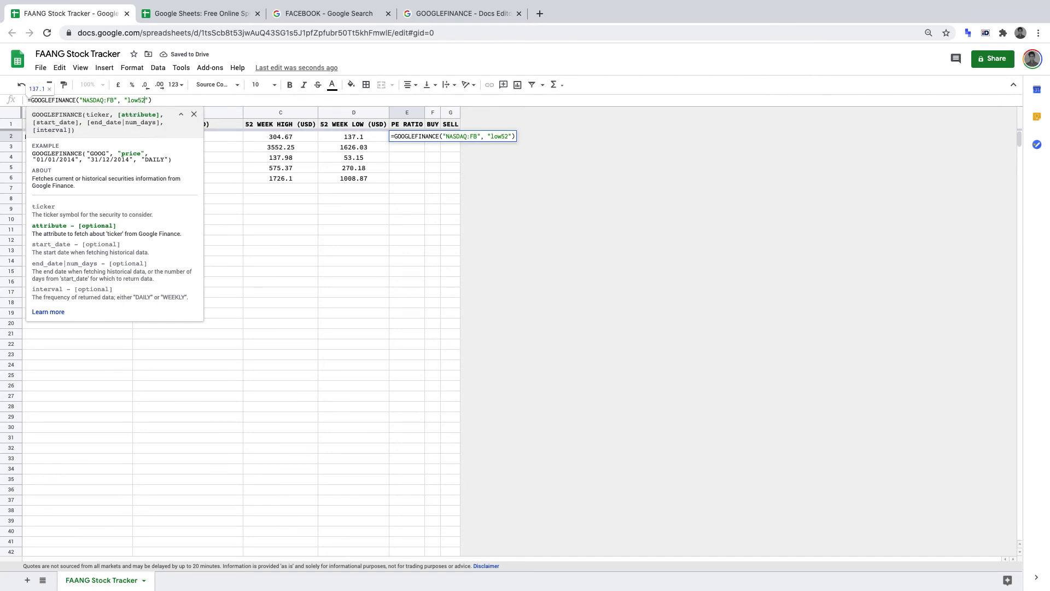
key(BackSpace)
key(BackSpace)
key(BackSpace)
key(BackSpace)
key(BackSpace)
text(pe)
key(Return)
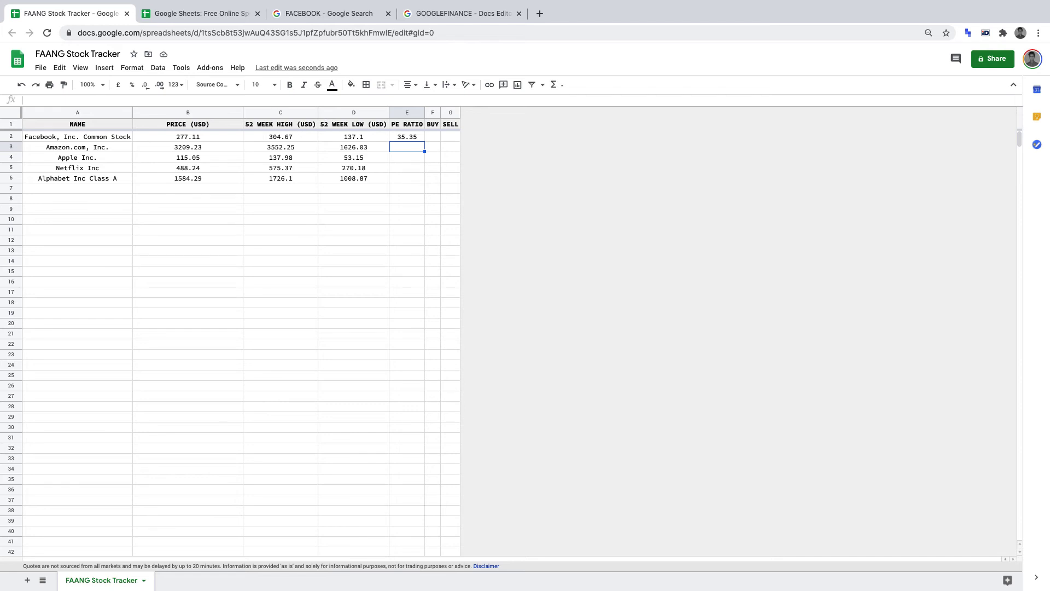
Copy the 52-week low formulas of D3 to D6 into E3 to E6
key(shift+Left)
key(shift+Down)
key(shift+Down)
key(shift+Down)
key(ctrl+r)
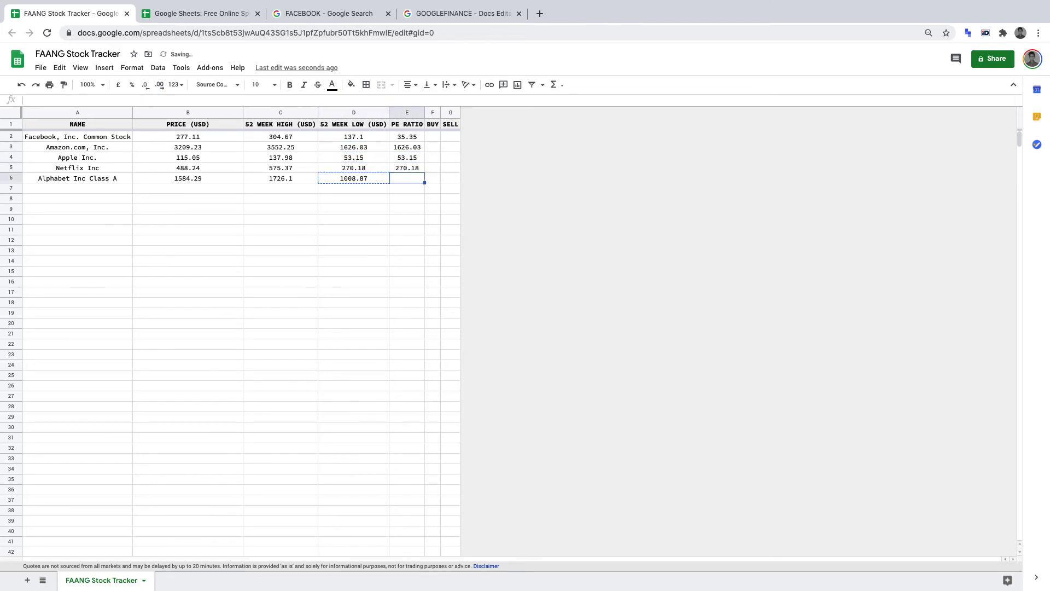
Change the attribute in the formulas of E3 to E6 to "pe"
click(152, 100)
key(Return)
double_click(145, 100)
text(pe)
key(Return)
double_click(145, 100)
text(pe)
key(Return)
text(pe)
key(Return)
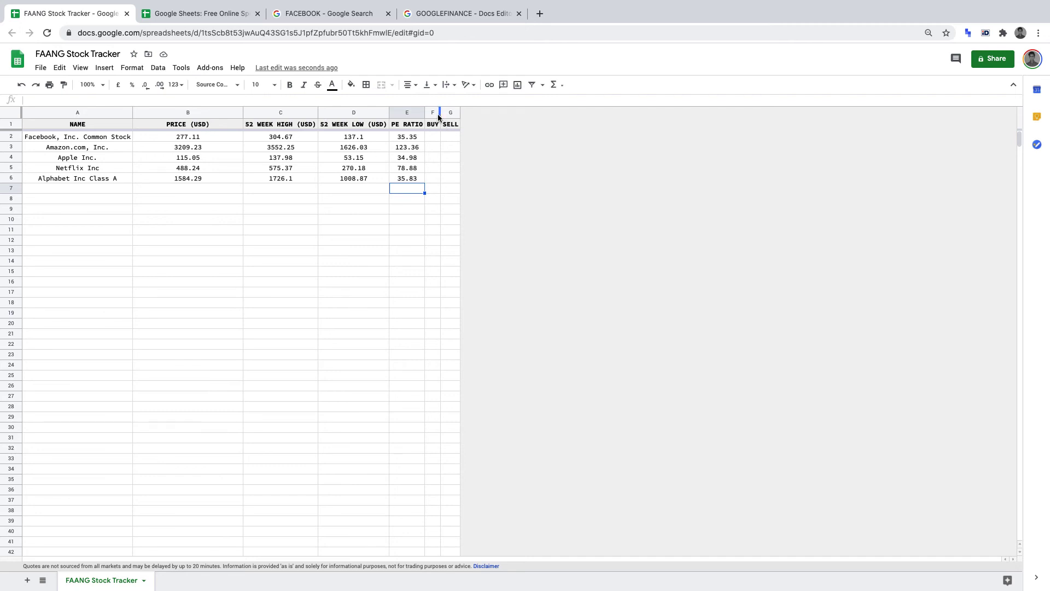
Enter the formula =IF(B2<=100, "YES", "NO") in Facebook's BUY cell F2
click(435, 112)
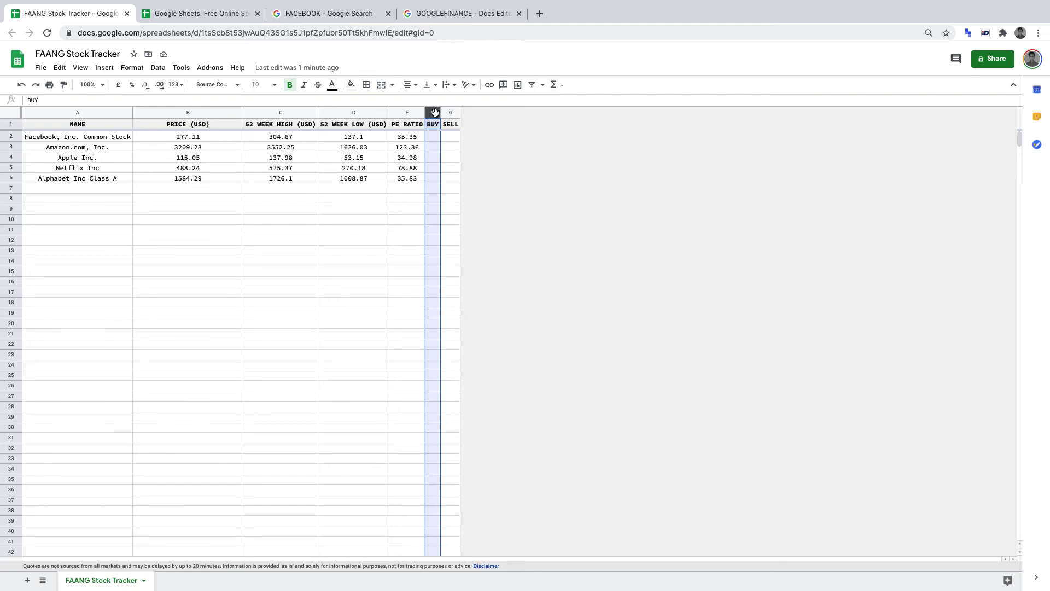
click(431, 139)
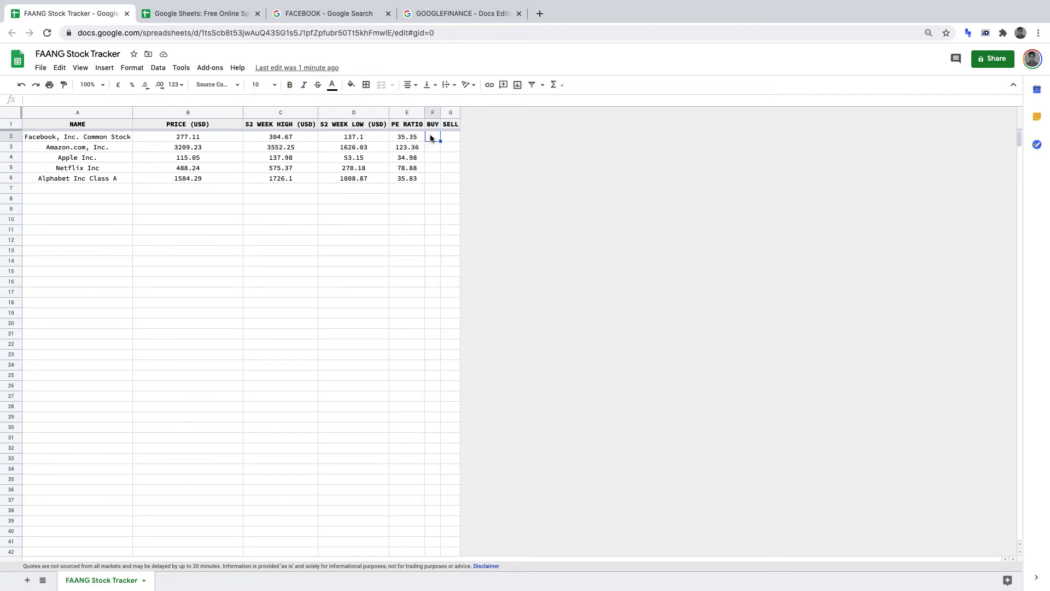
text(=)
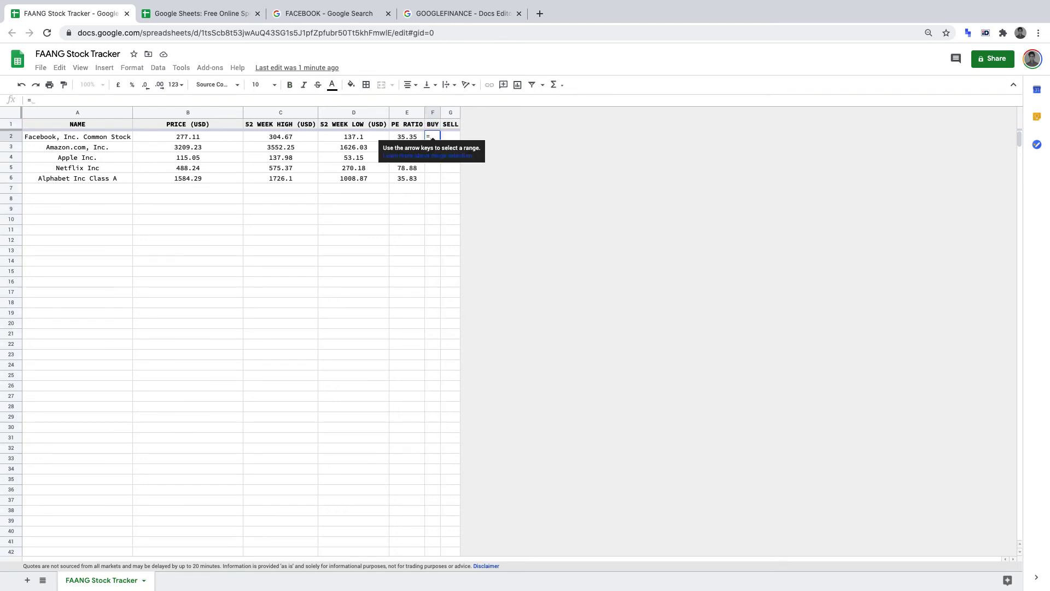
text(IF)
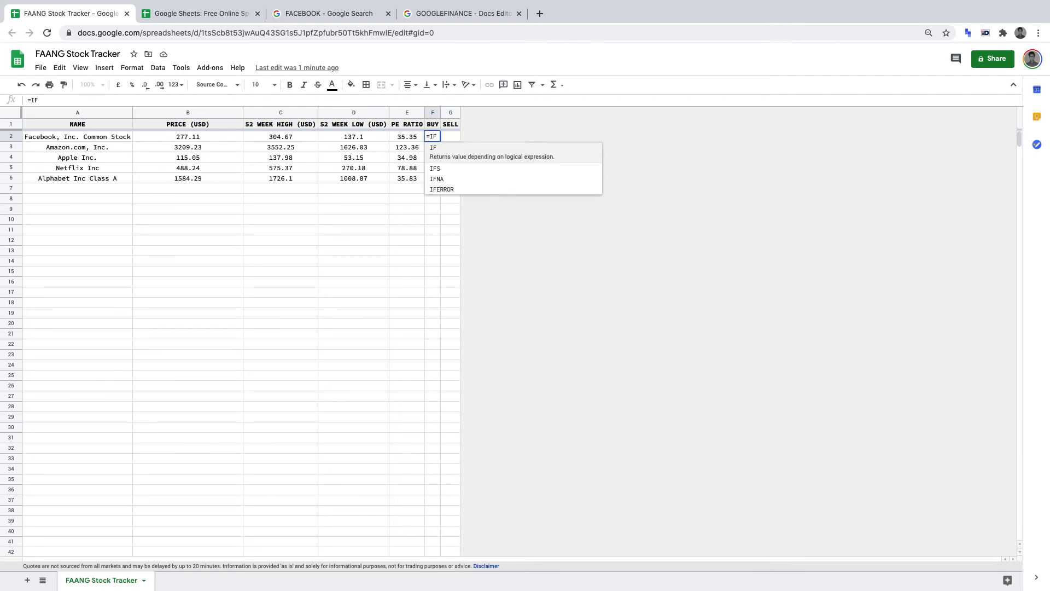
text(()
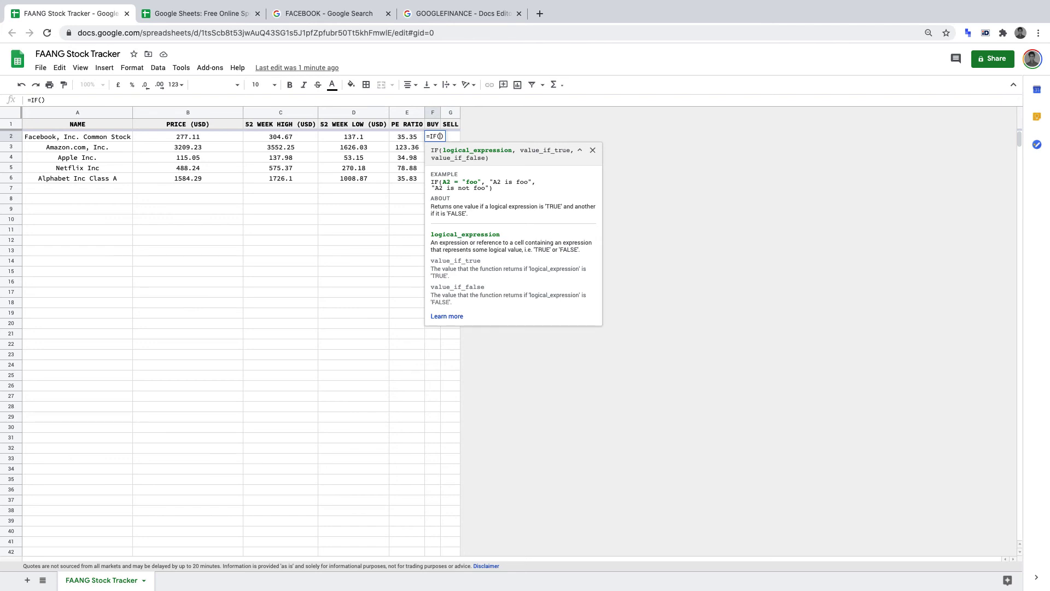
text(B2)
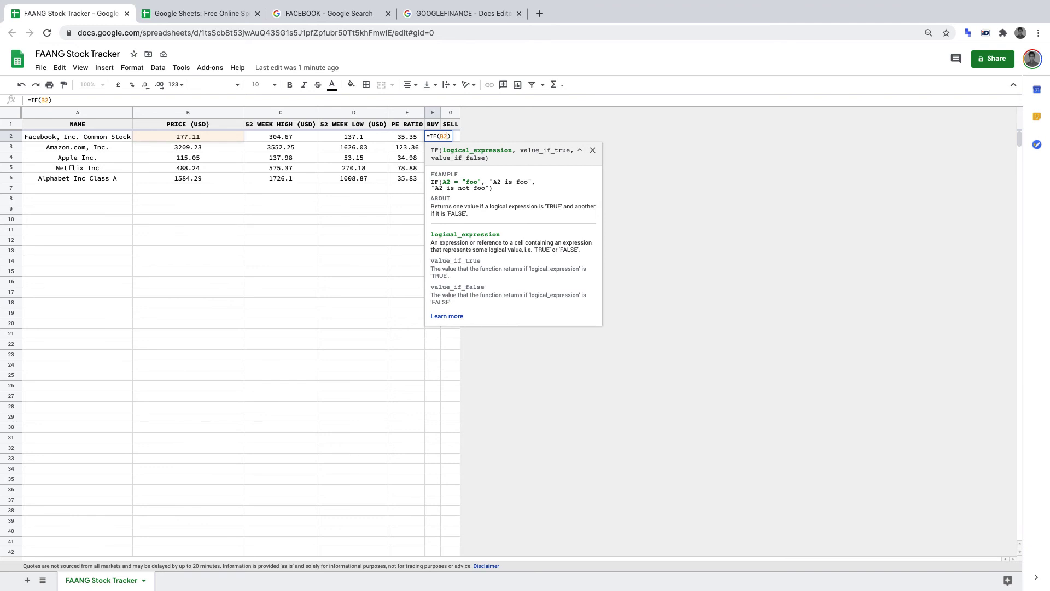
text(<)
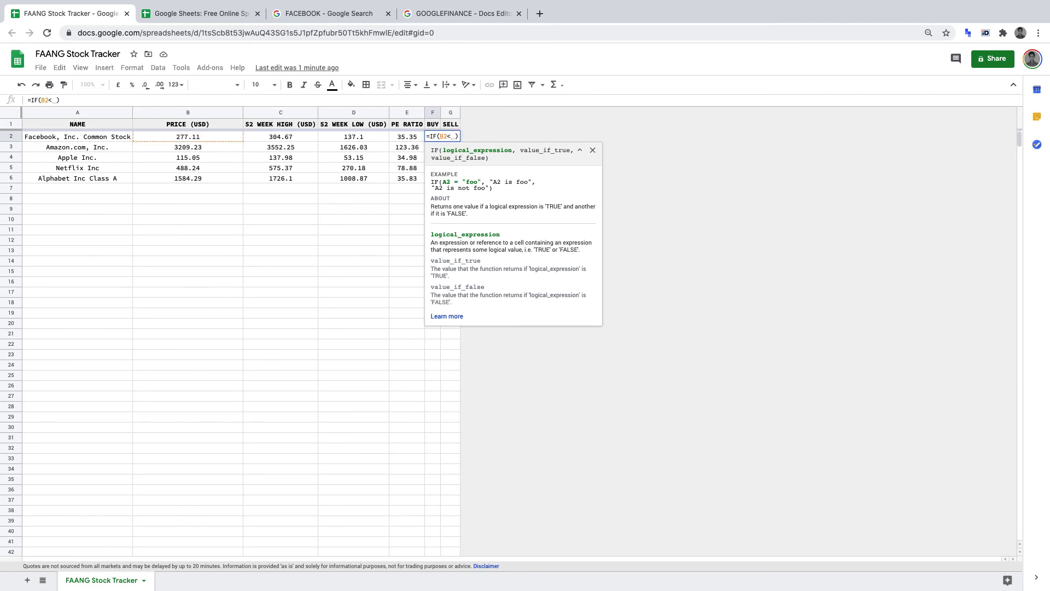
text(=100)
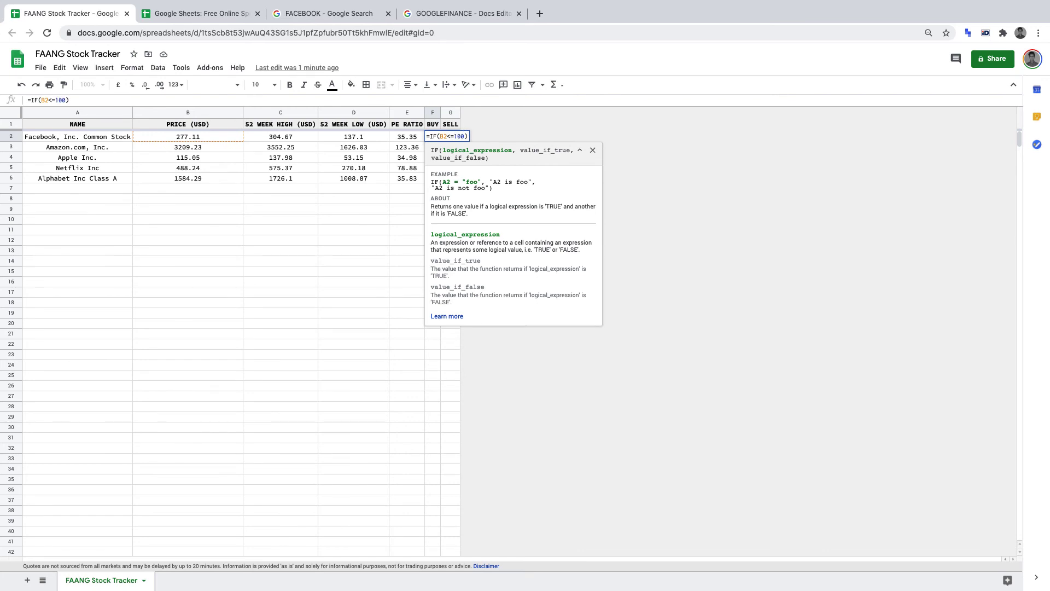
text(, "YE)
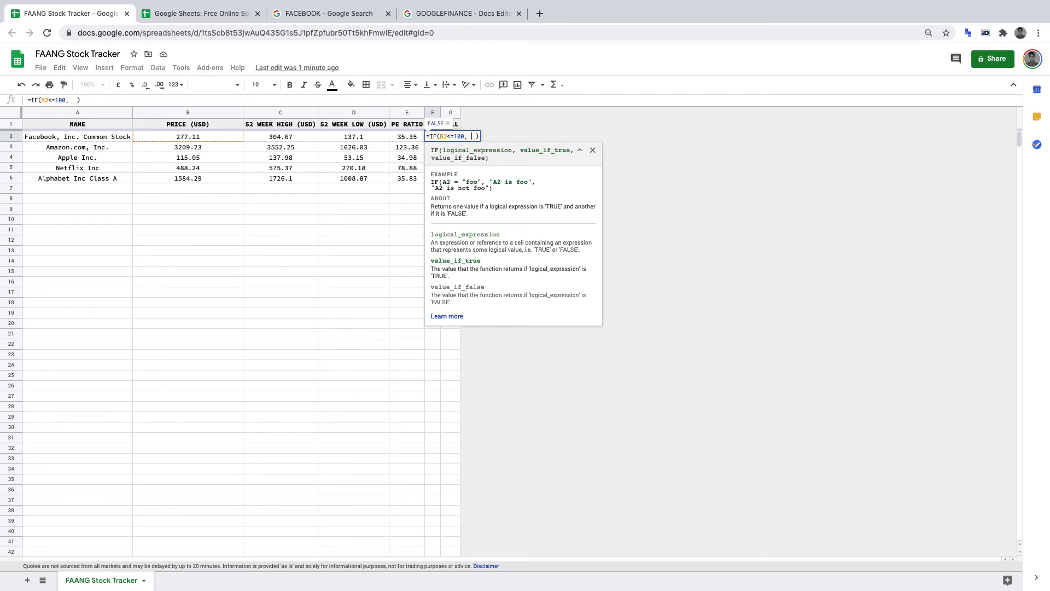
text(S")
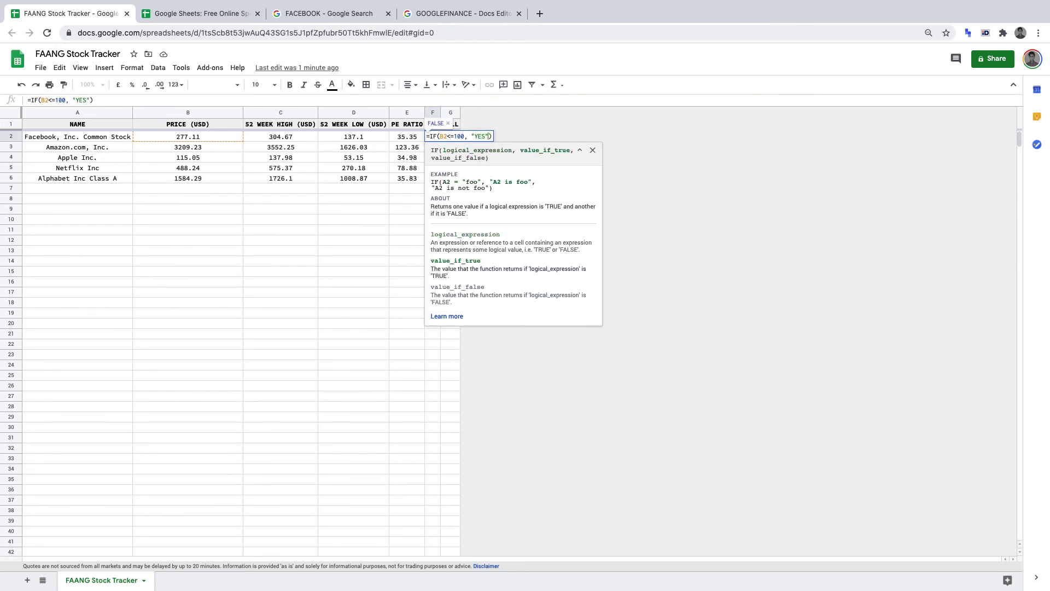
text(, "NO")
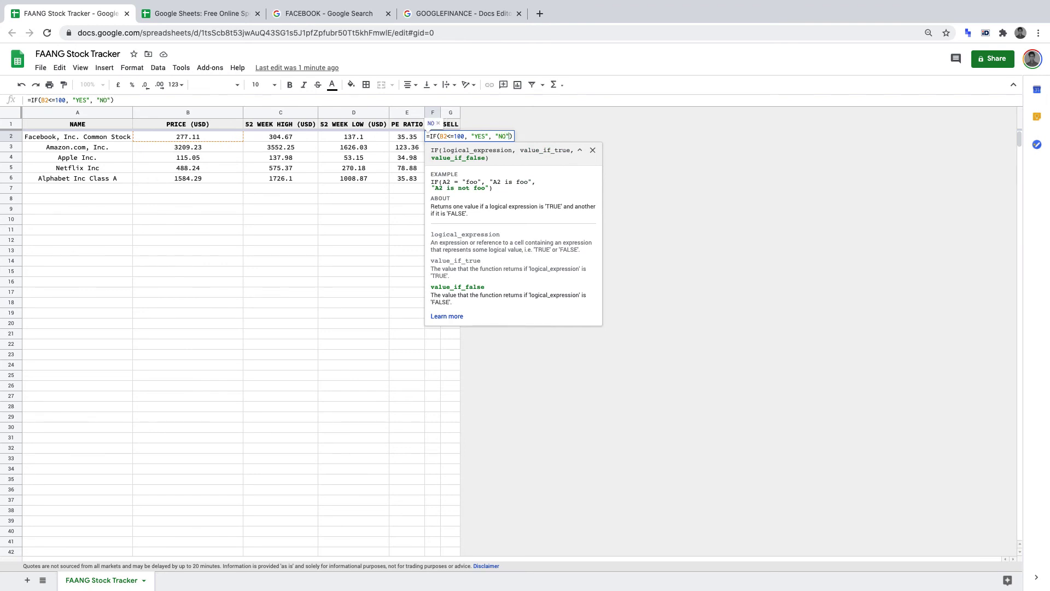
key(Return)
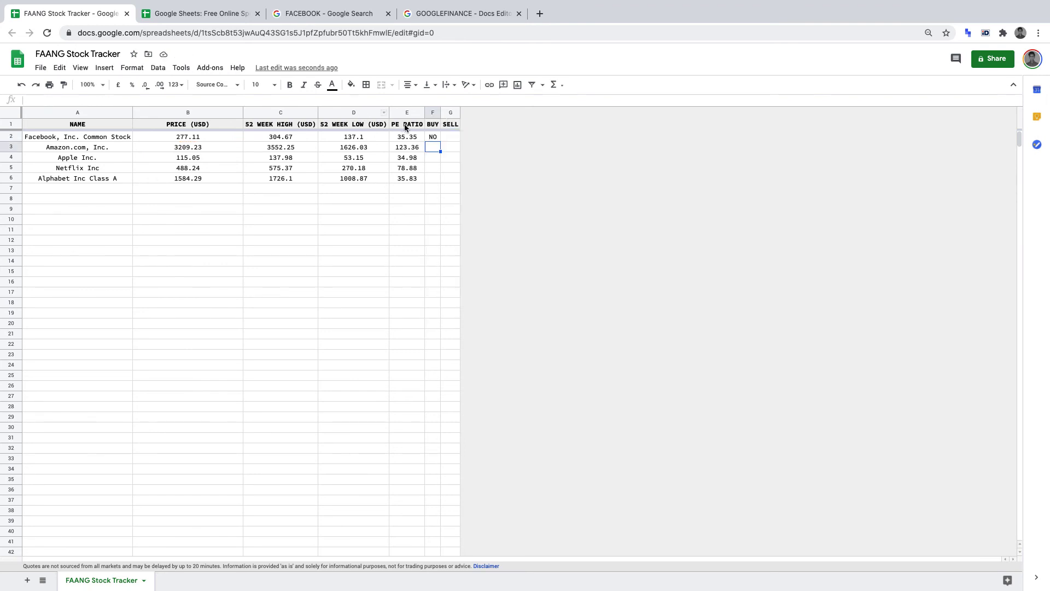
click(432, 137)
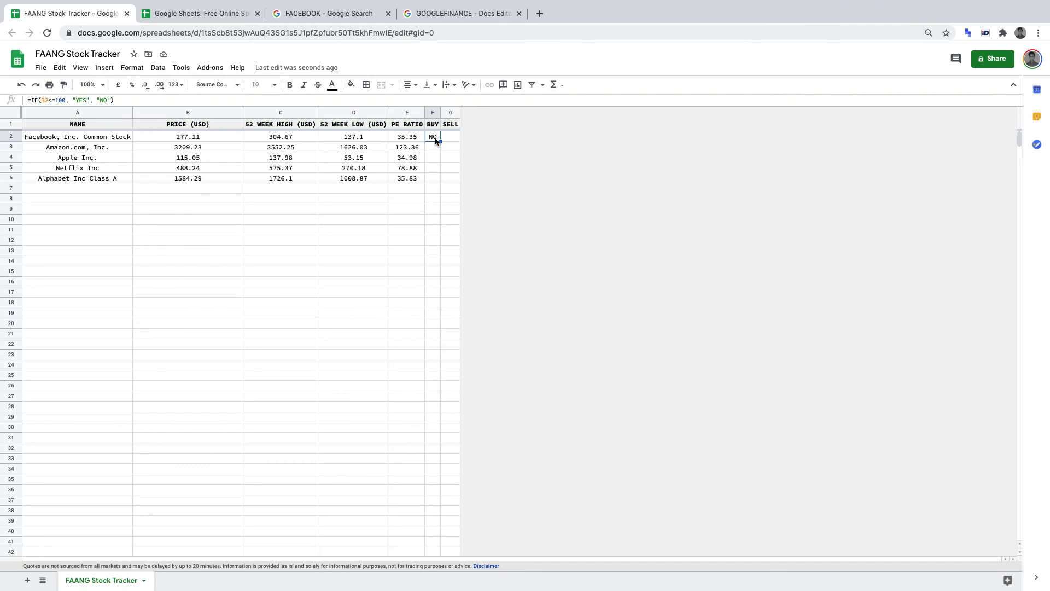
Enter the formula =IF(B2>=1000, "YES", "NO") in Facebook's SELL cell G2
click(450, 112)
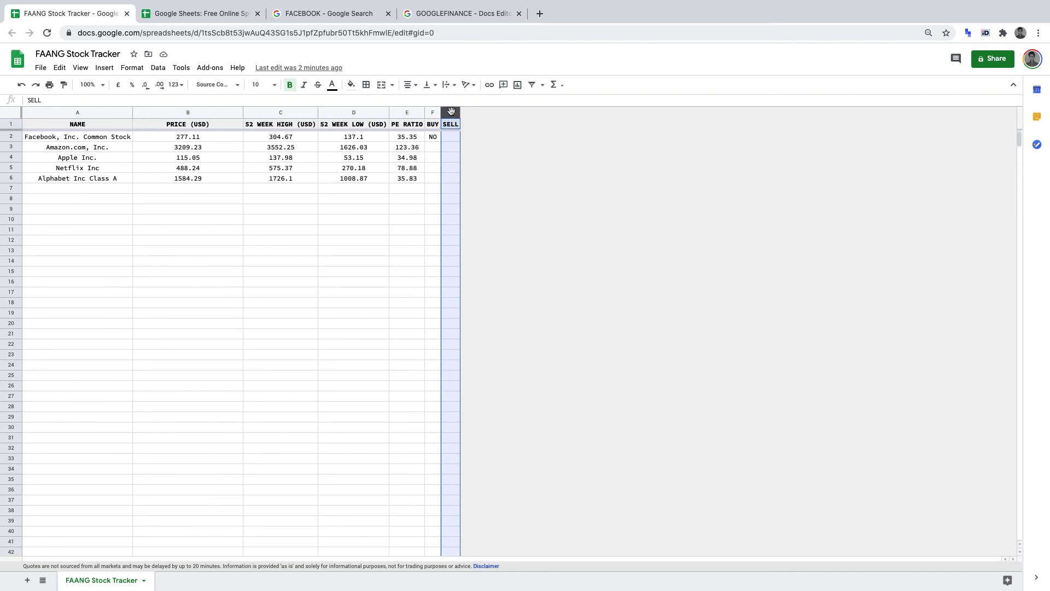
click(451, 136)
text(=)
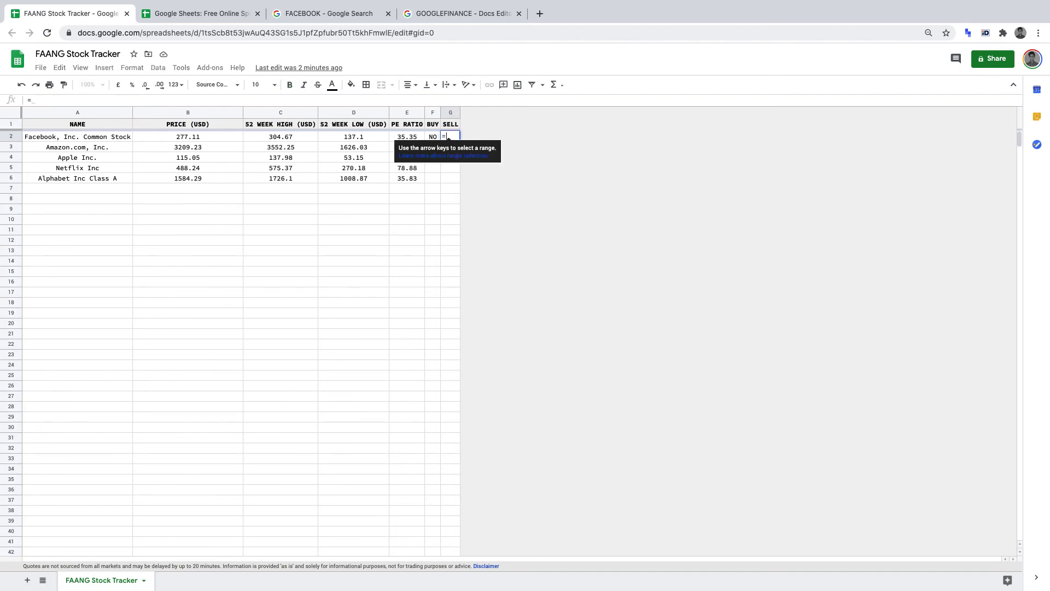
text(IF)
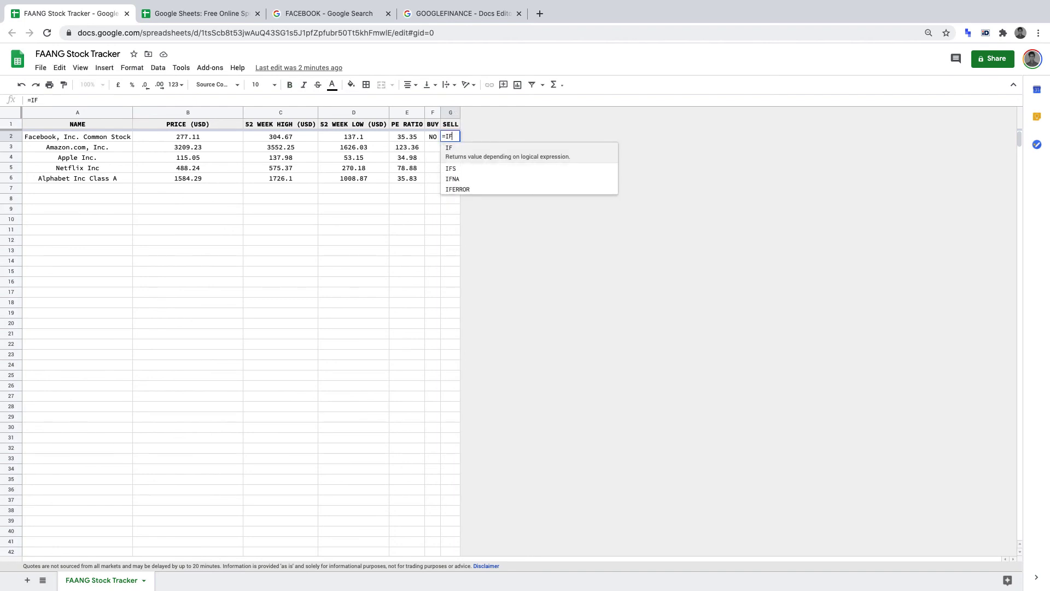
text(()
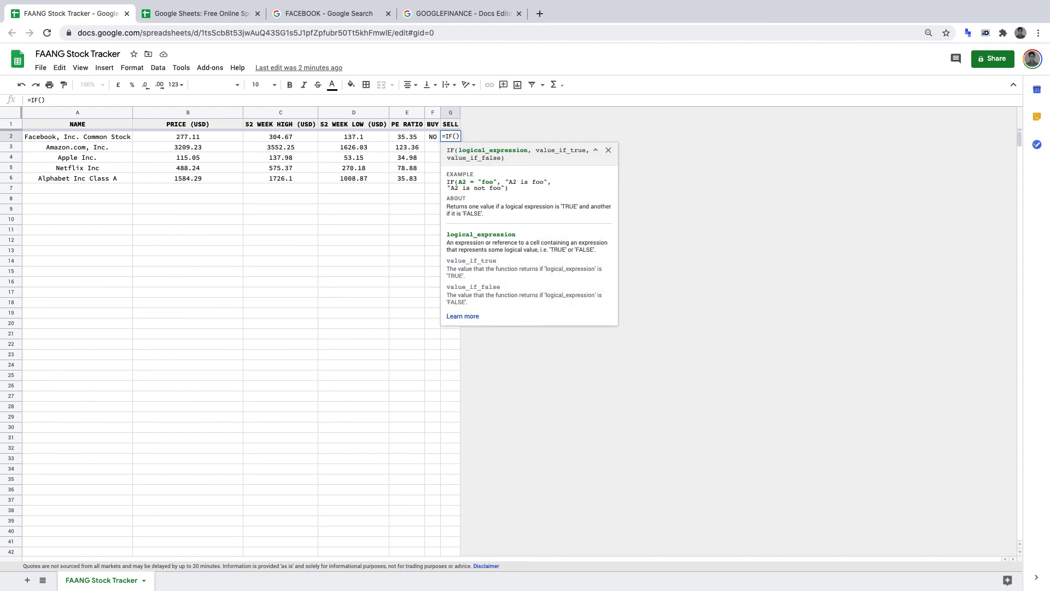
text(B2)
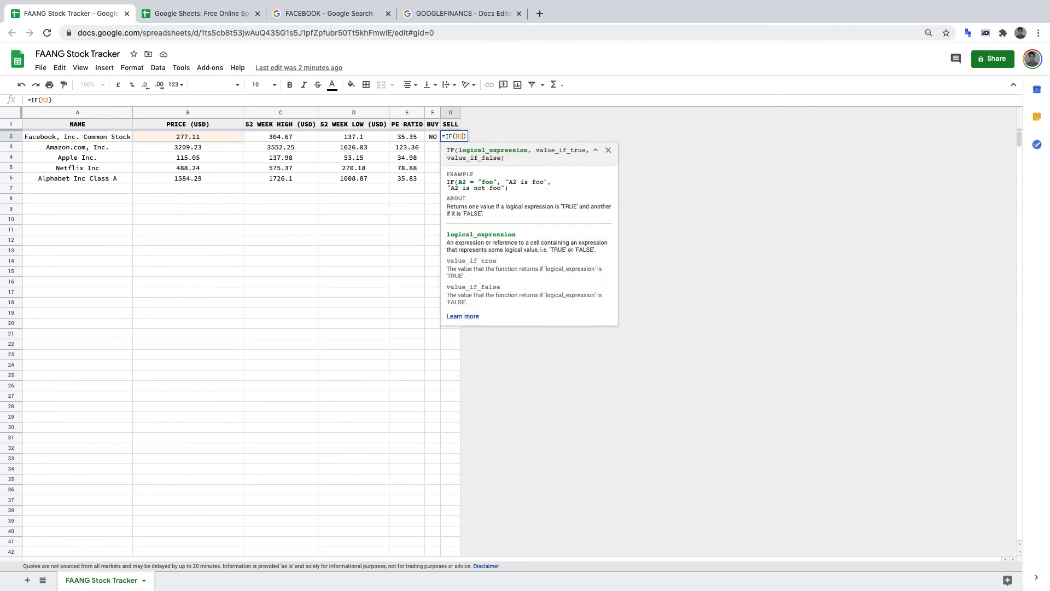
text(> )
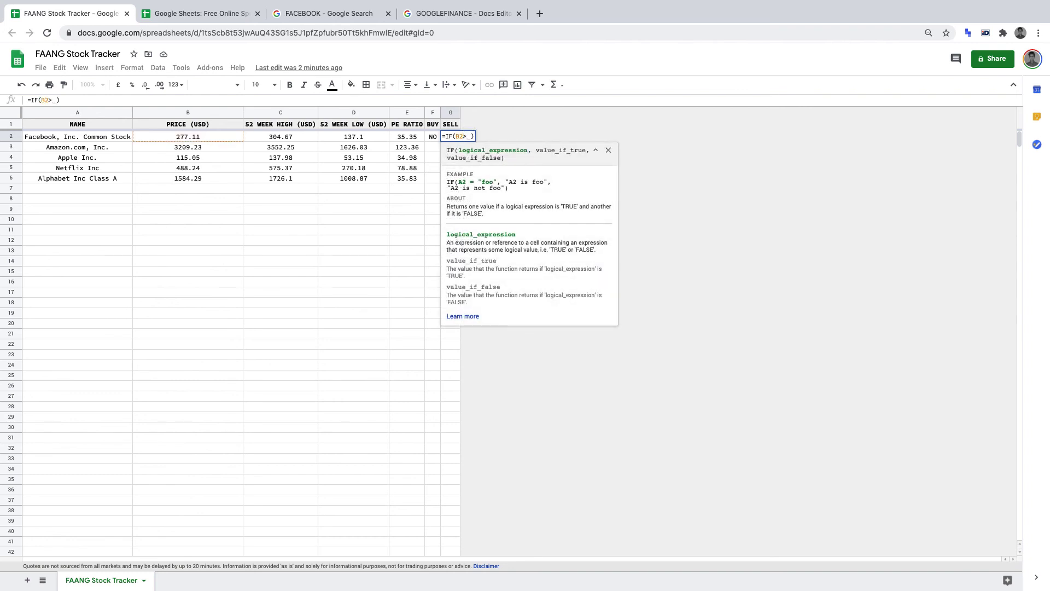
text(=10)
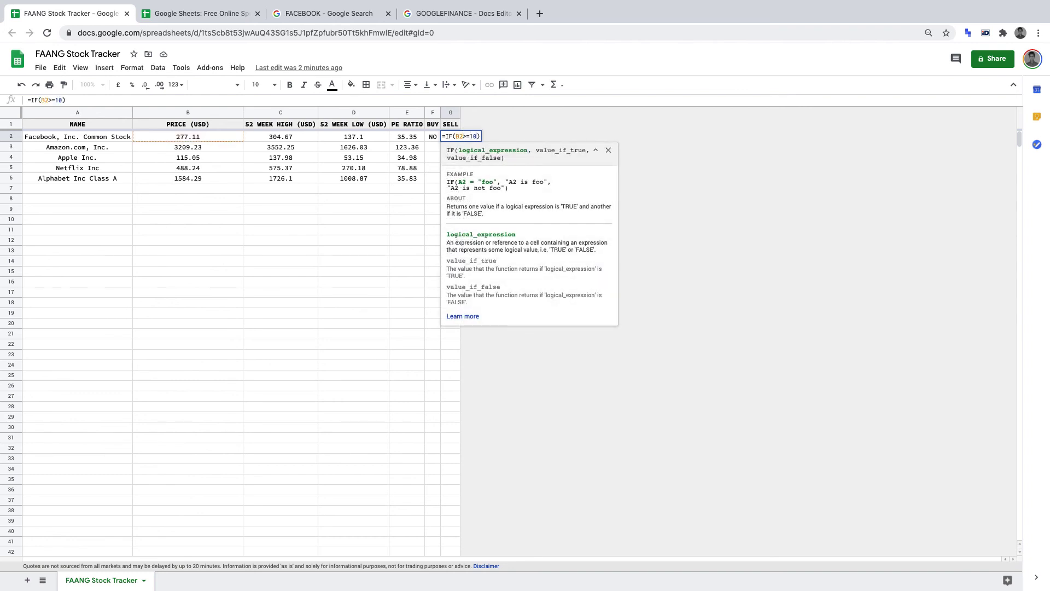
text(00, "YES)
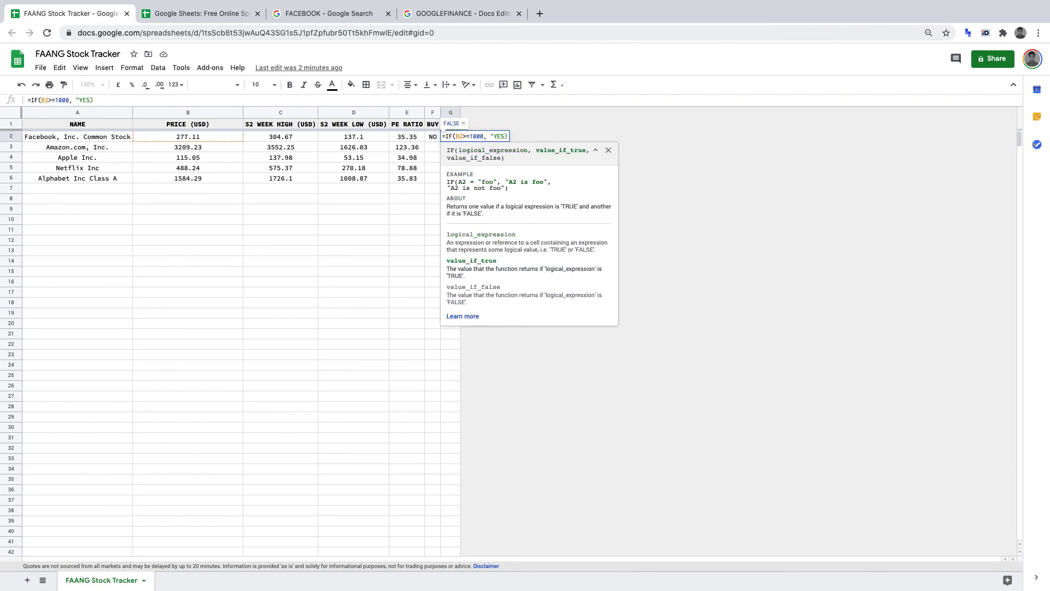
text(")
text(, "N)
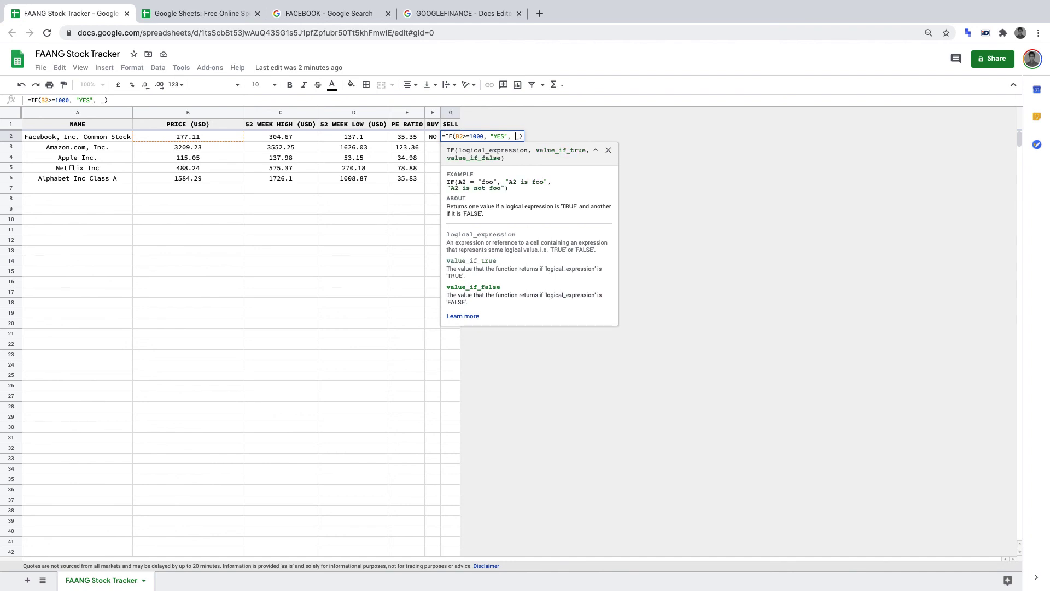
text(O")
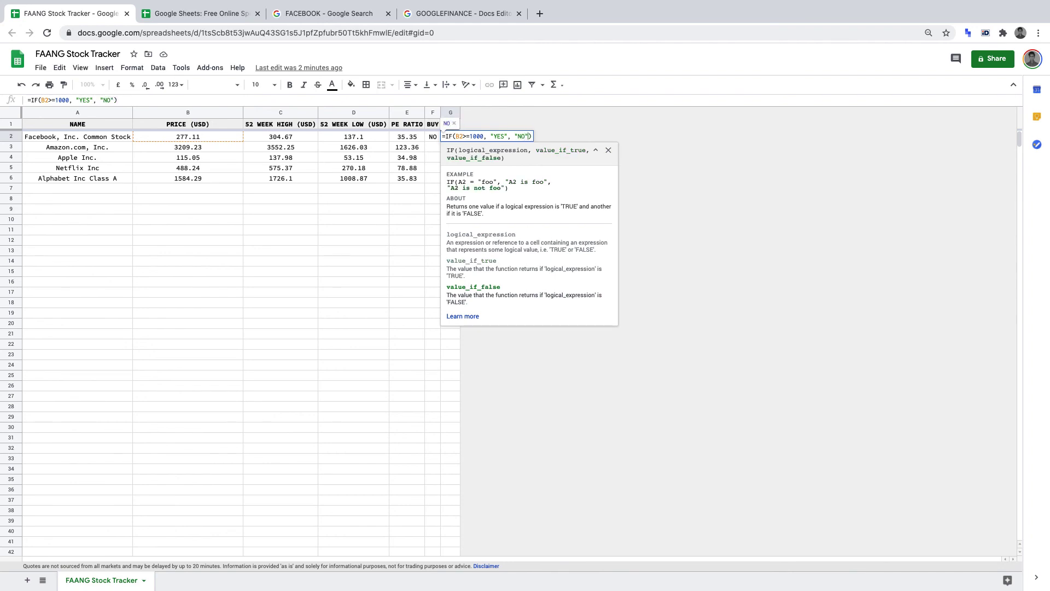
key(Return)
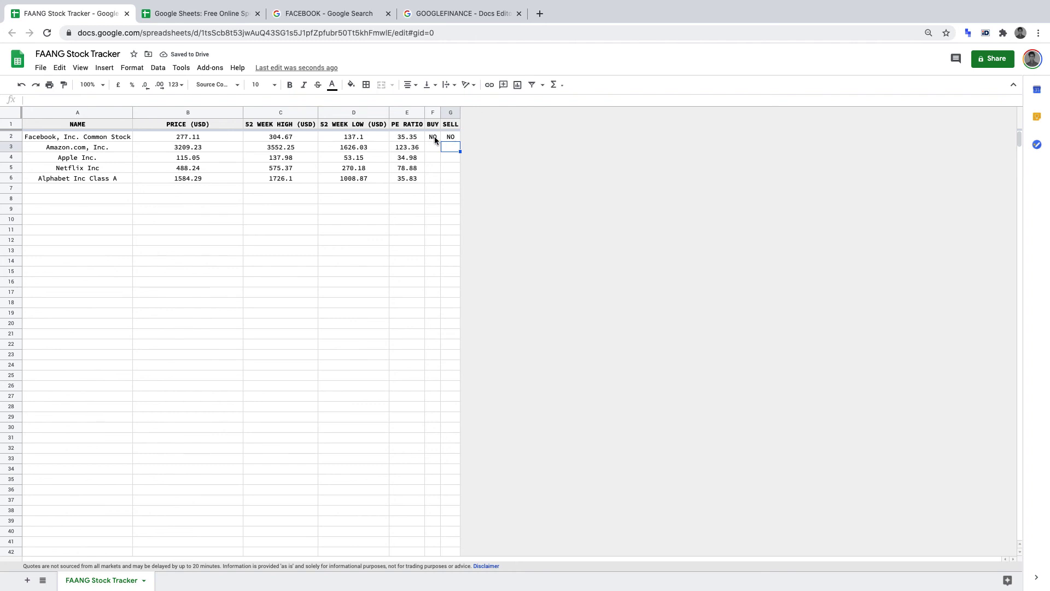
Fill the BUY formula in F2 and the SELL formula in G2 down to row 6
click(447, 136)
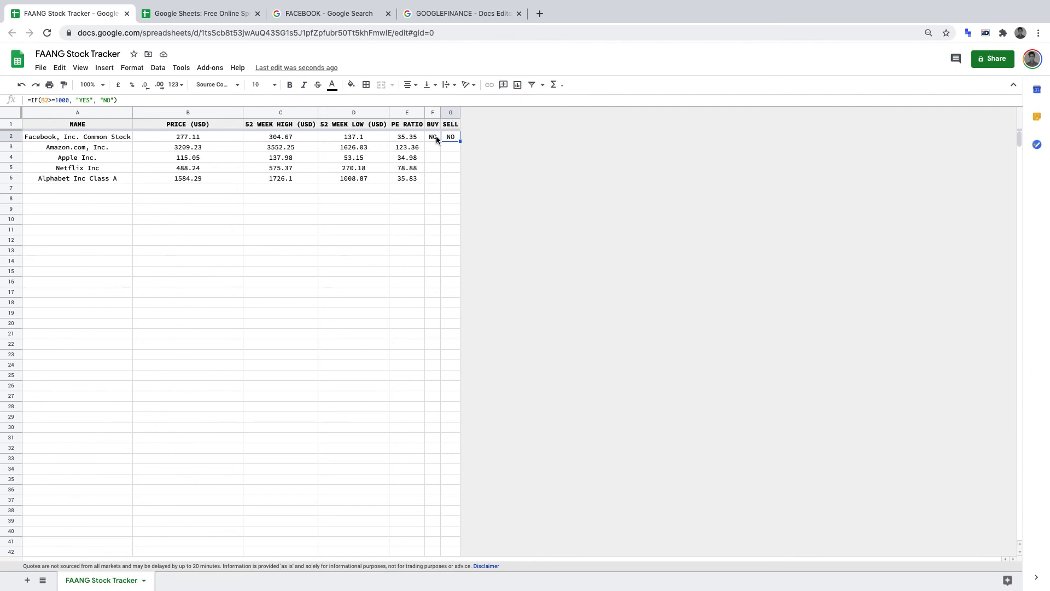
click(436, 136)
drag(440, 141, 440, 178)
click(451, 139)
drag(460, 142, 445, 180)
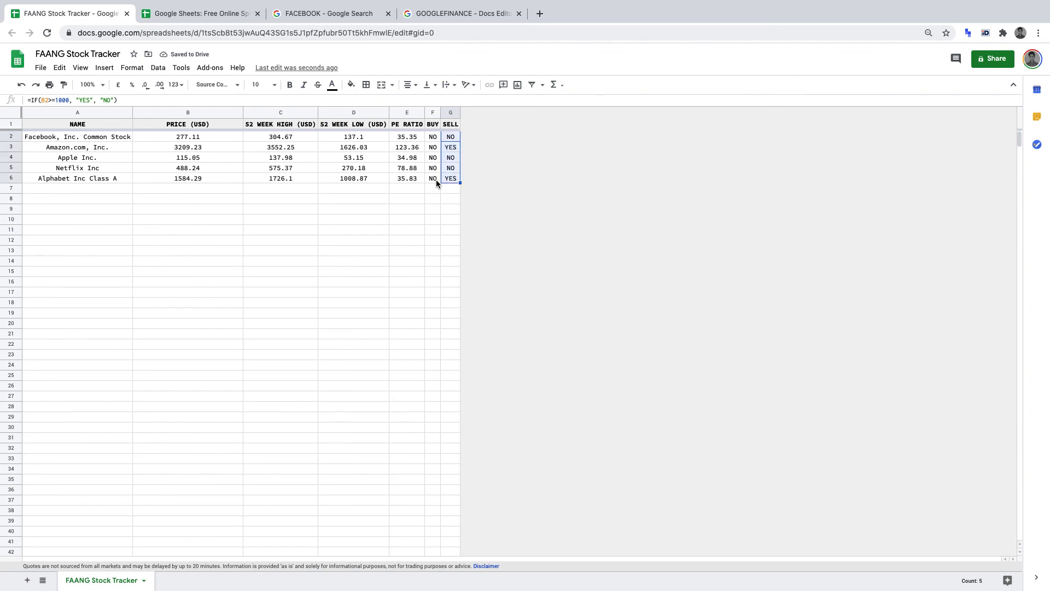
Check Alphabet's BUY and SELL cells in row 6 and the BUY formulas up to F2
click(436, 179)
click(451, 181)
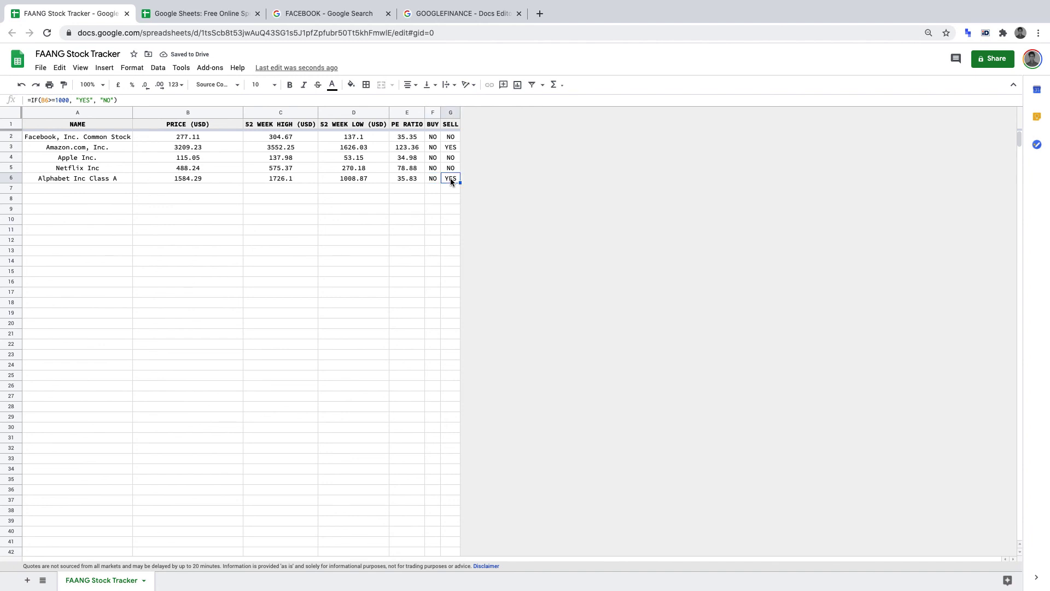
click(7, 179)
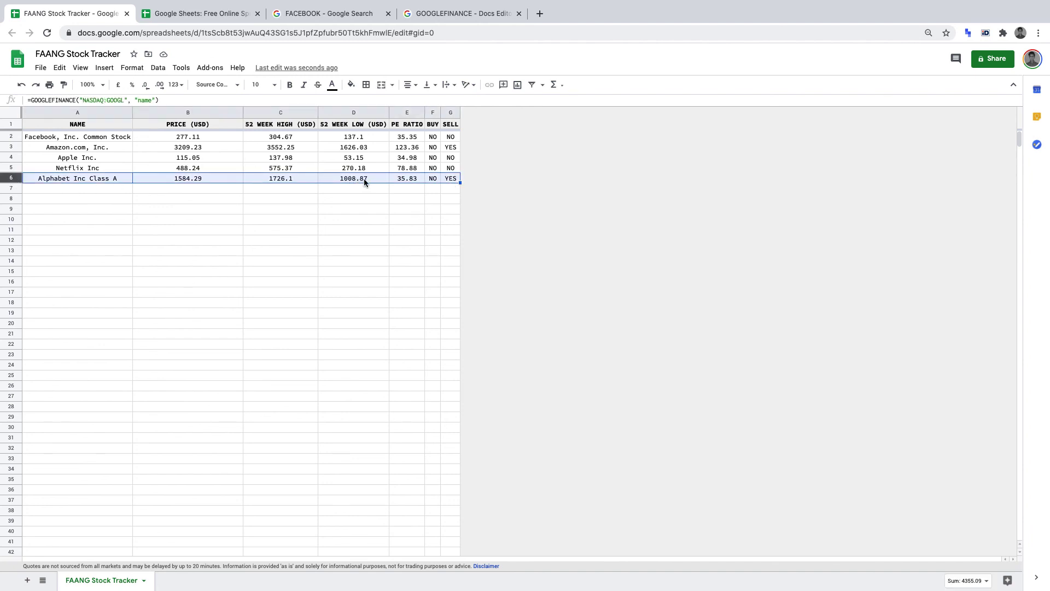
click(436, 179)
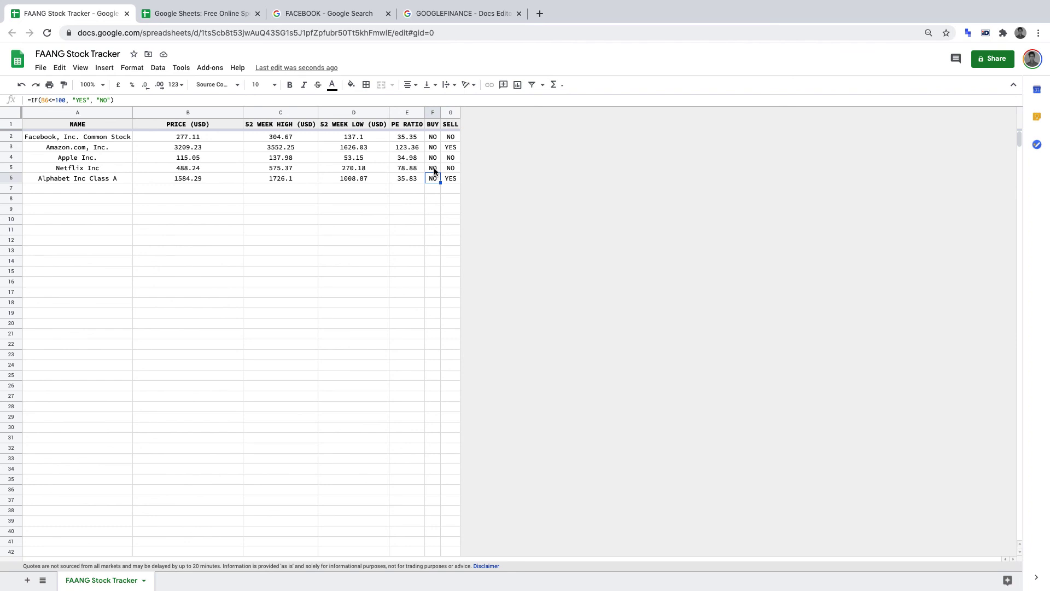
click(433, 169)
click(432, 157)
click(433, 147)
click(433, 136)
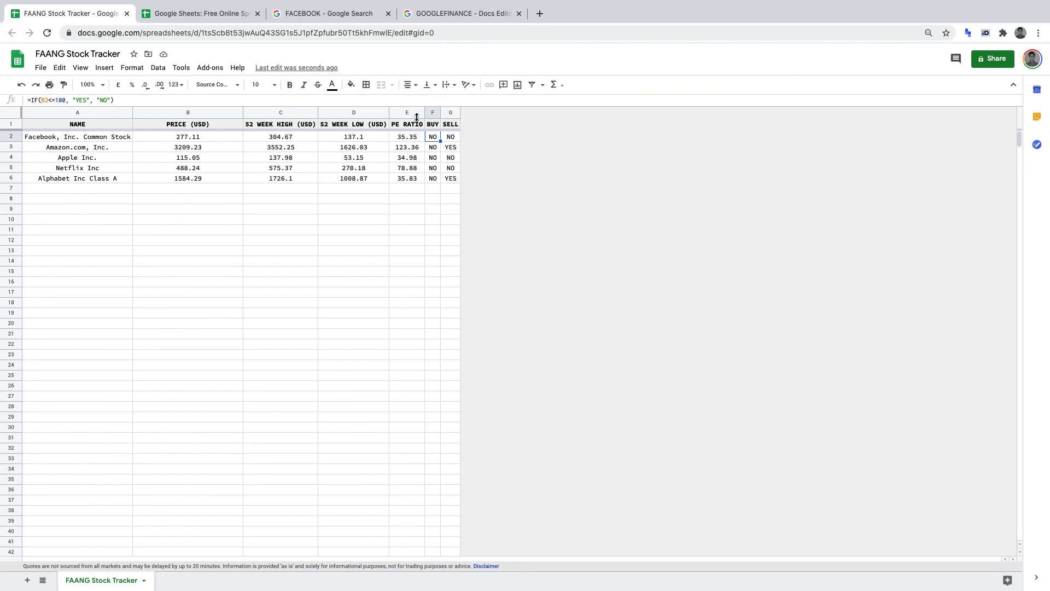
Review the real-time attributes on the GOOGLEFINANCE help page and return to the FAANG Stock Tracker sheet
click(427, 16)
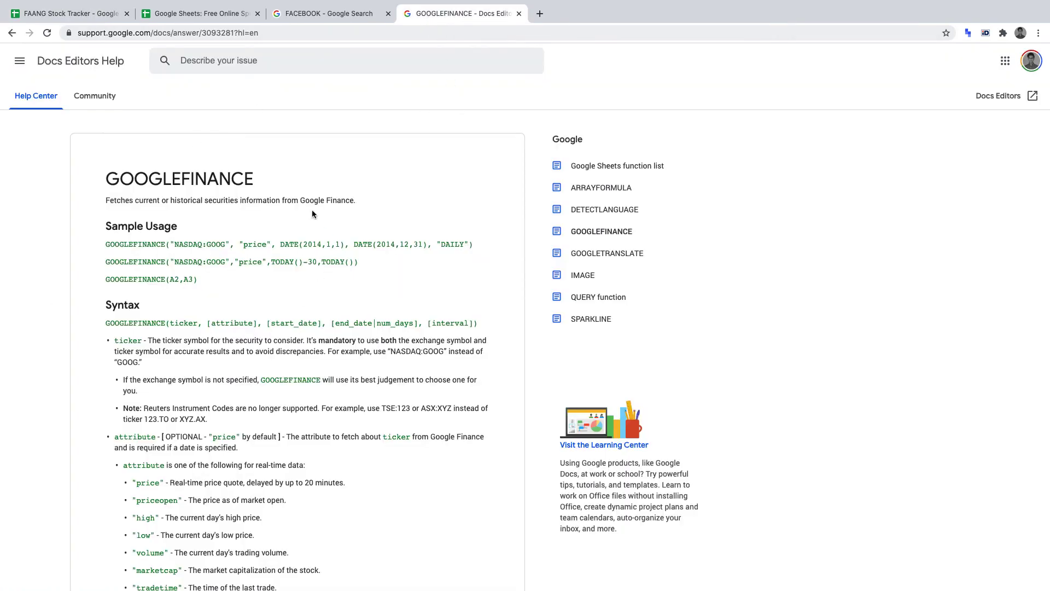
scroll(280, 281, down, 5)
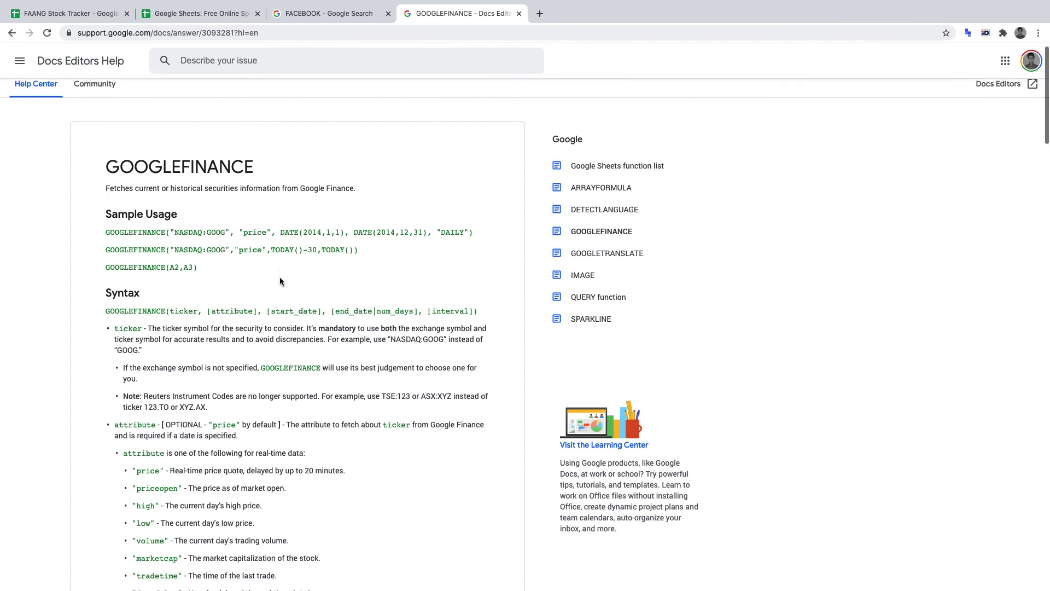
scroll(280, 278, down, 3)
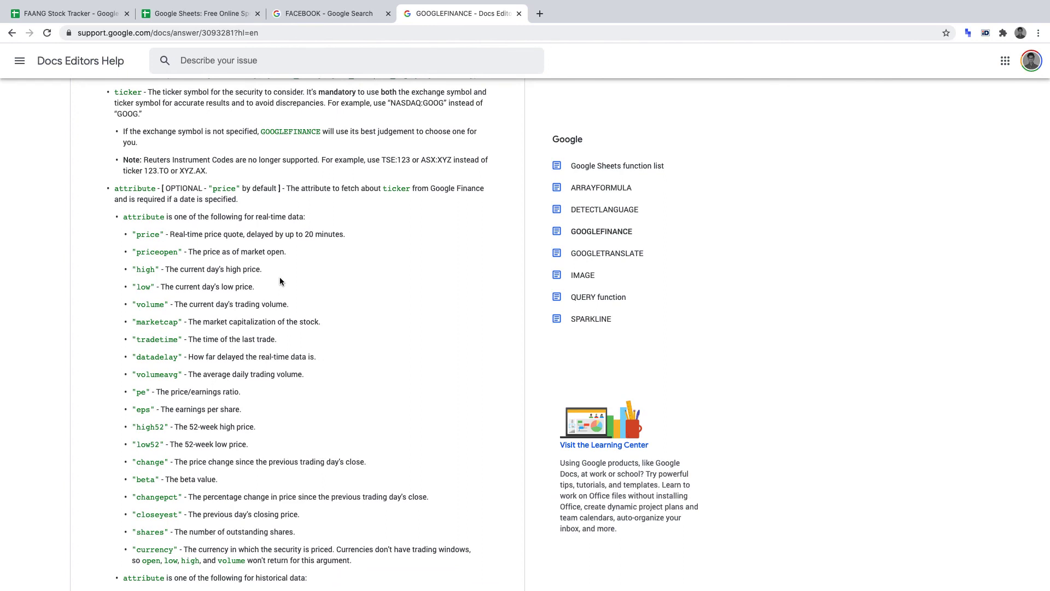
click(77, 13)
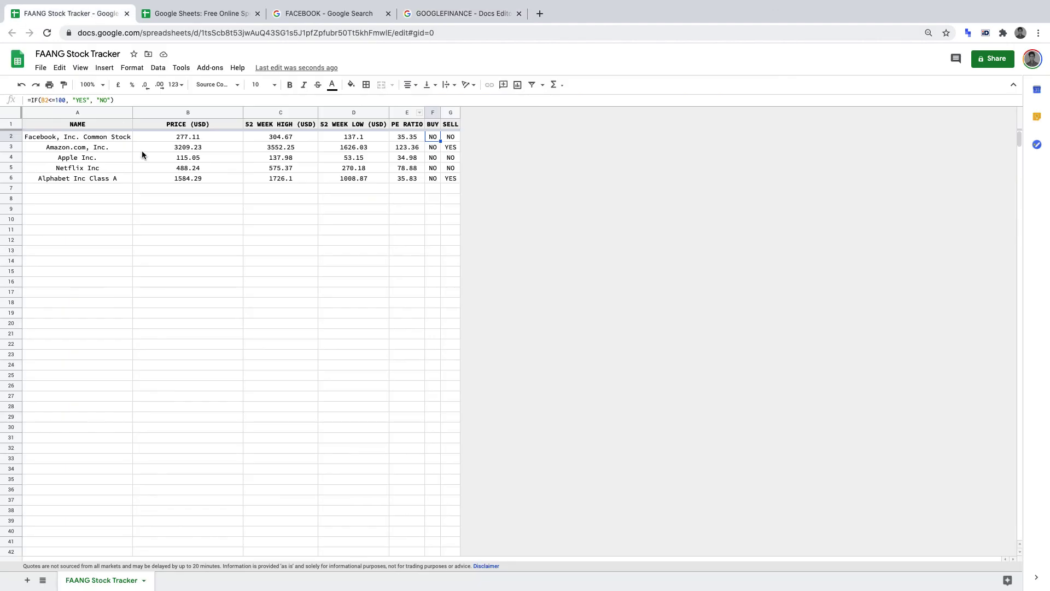